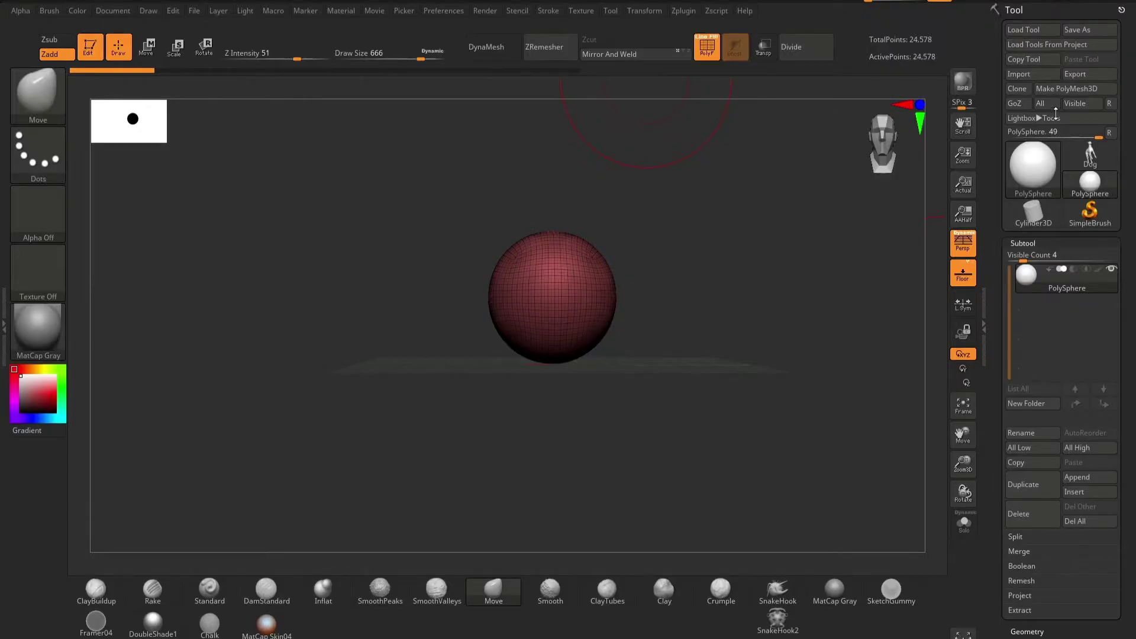
Step: Browse the Lightbox project templates and view the PolySphere without its wireframe
{"action": "left_click", "coordinate": [1046, 120]}
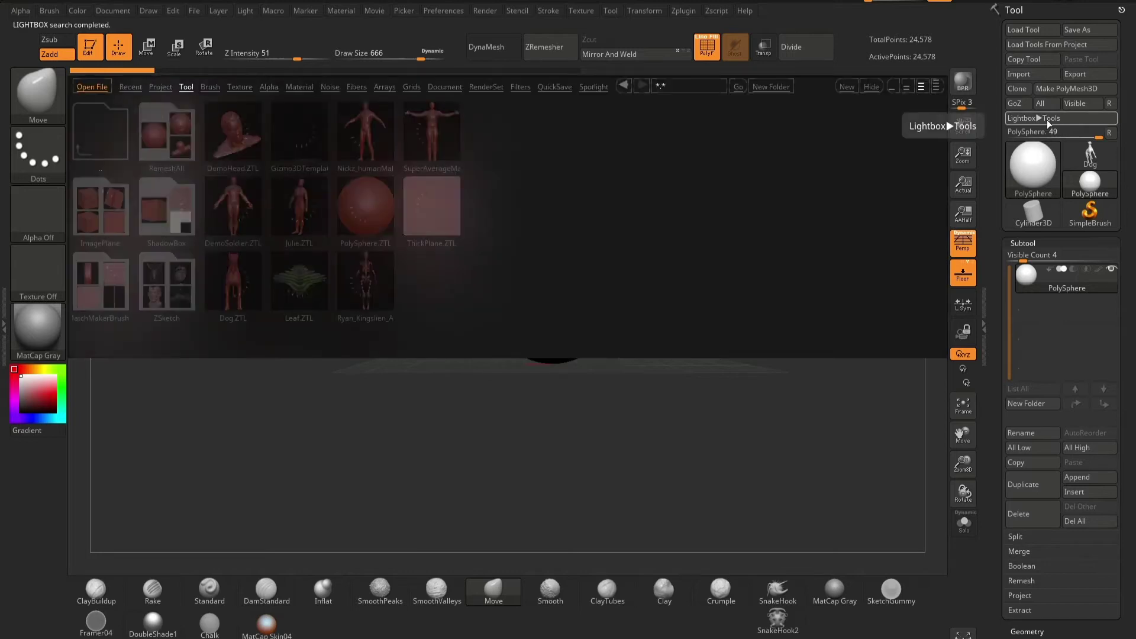
{"action": "left_click", "coordinate": [161, 87]}
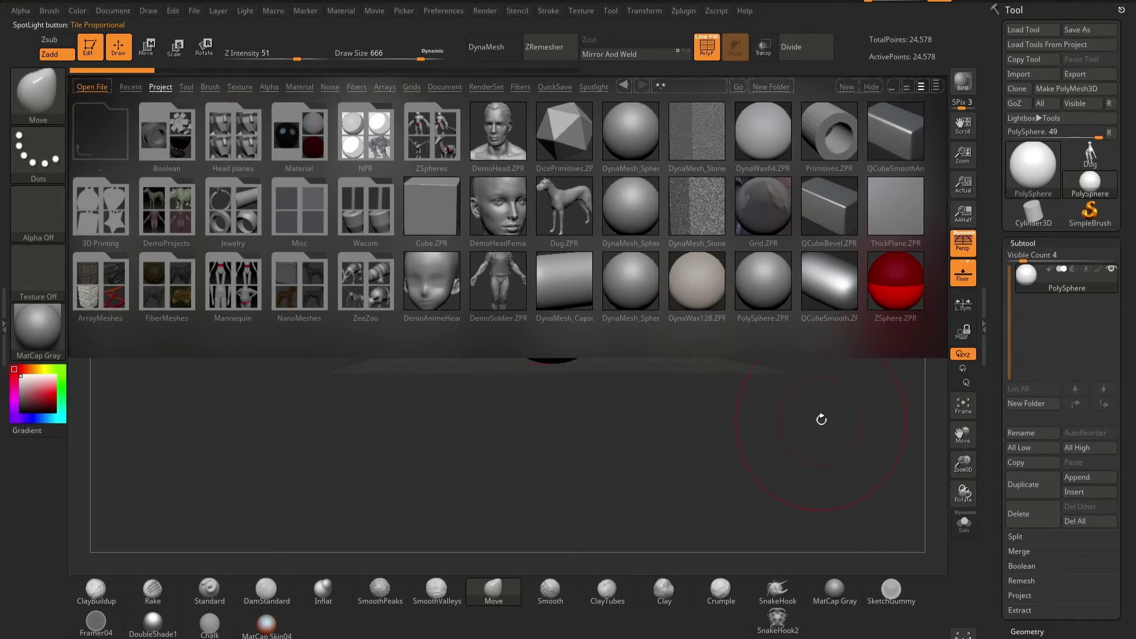
{"action": "key", "text": "comma"}
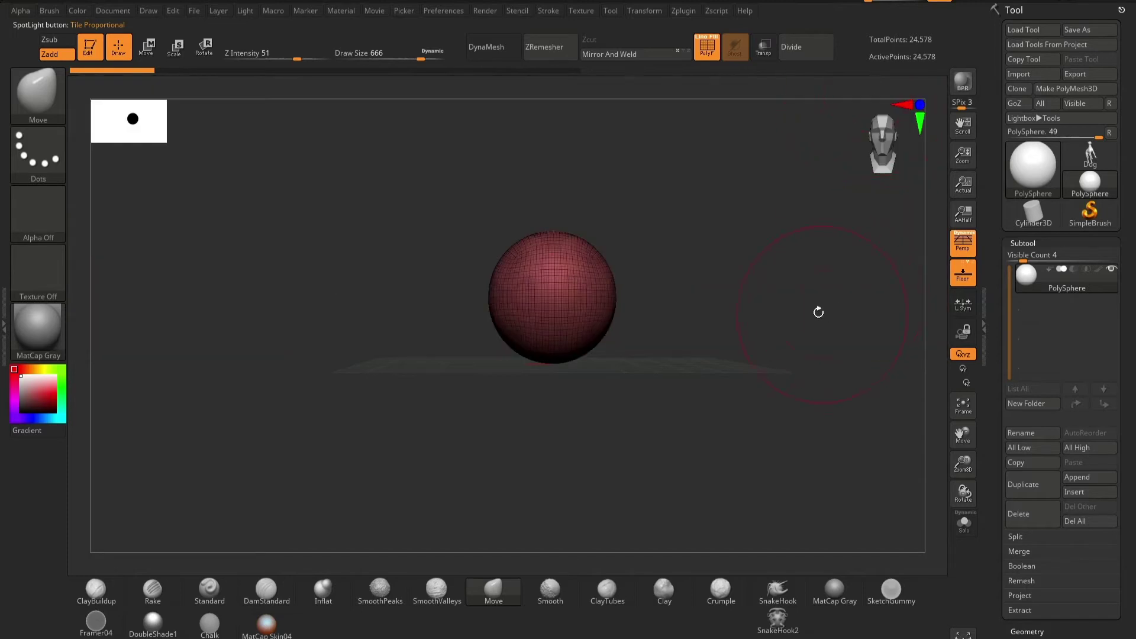
{"action": "left_click", "coordinate": [707, 47]}
{"action": "mouse_move", "coordinate": [764, 309]}
{"action": "left_mouse_down", "text": "alt"}
{"action": "mouse_move", "coordinate": [775, 361]}
{"action": "mouse_move", "coordinate": [728, 367]}
{"action": "mouse_move", "coordinate": [756, 304]}
{"action": "mouse_move", "coordinate": [761, 453]}
{"action": "left_mouse_up", "text": "alt"}
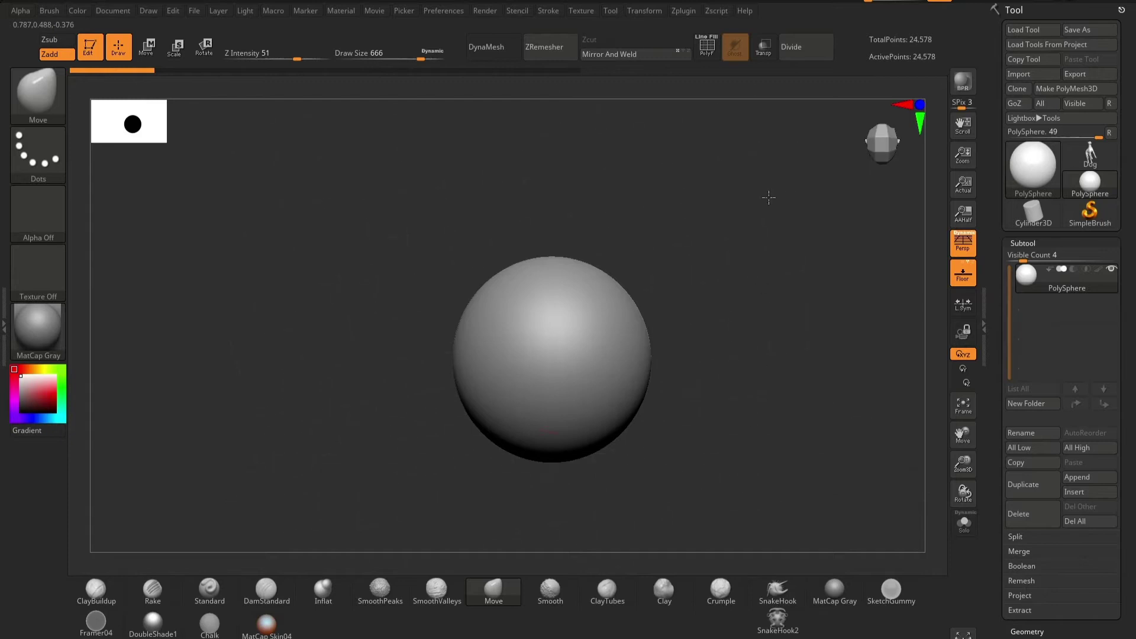
{"action": "mouse_move", "coordinate": [769, 177]}
{"action": "left_mouse_down"}
{"action": "mouse_move", "coordinate": [770, 133]}
{"action": "mouse_move", "coordinate": [945, 337]}
{"action": "left_mouse_up"}
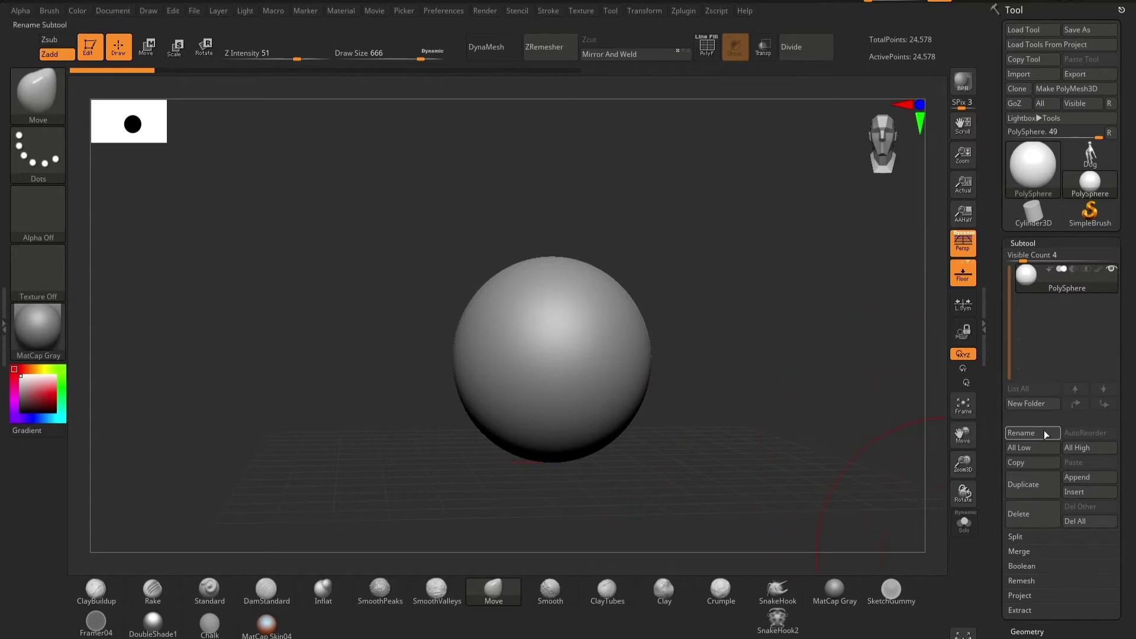
Step: Append a Sphere3D as a second subtool beneath the PolySphere
{"action": "left_click", "coordinate": [1092, 480]}
{"action": "left_click", "coordinate": [1077, 477]}
{"action": "left_click", "coordinate": [558, 457]}
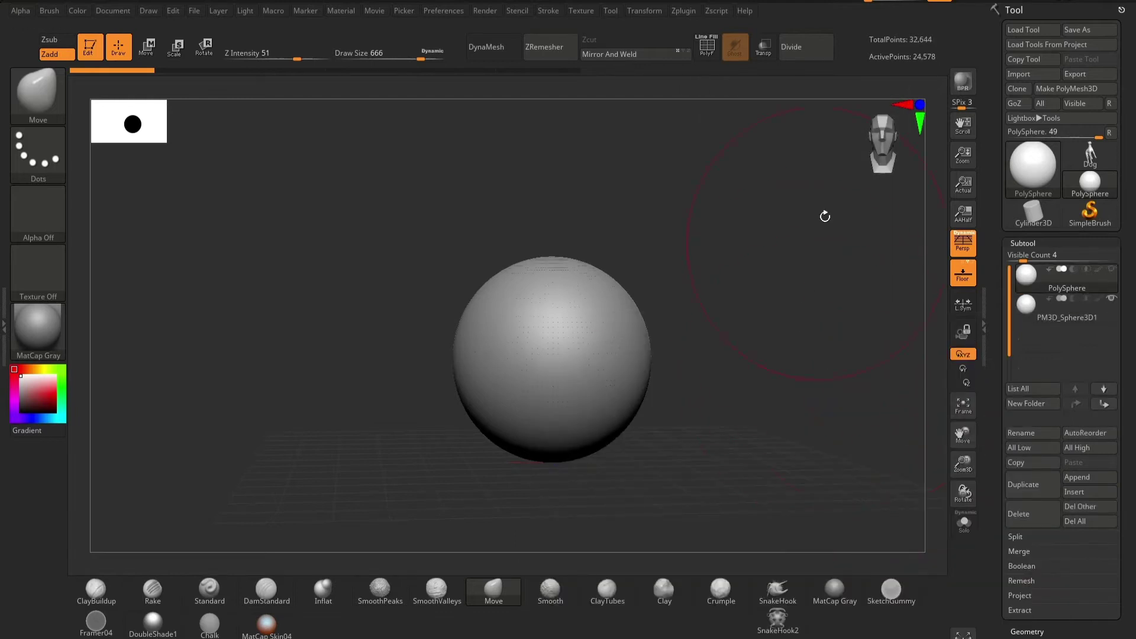
Step: Display the wireframe and make the appended sphere the active subtool, inspecting its topology
{"action": "left_click", "coordinate": [707, 46]}
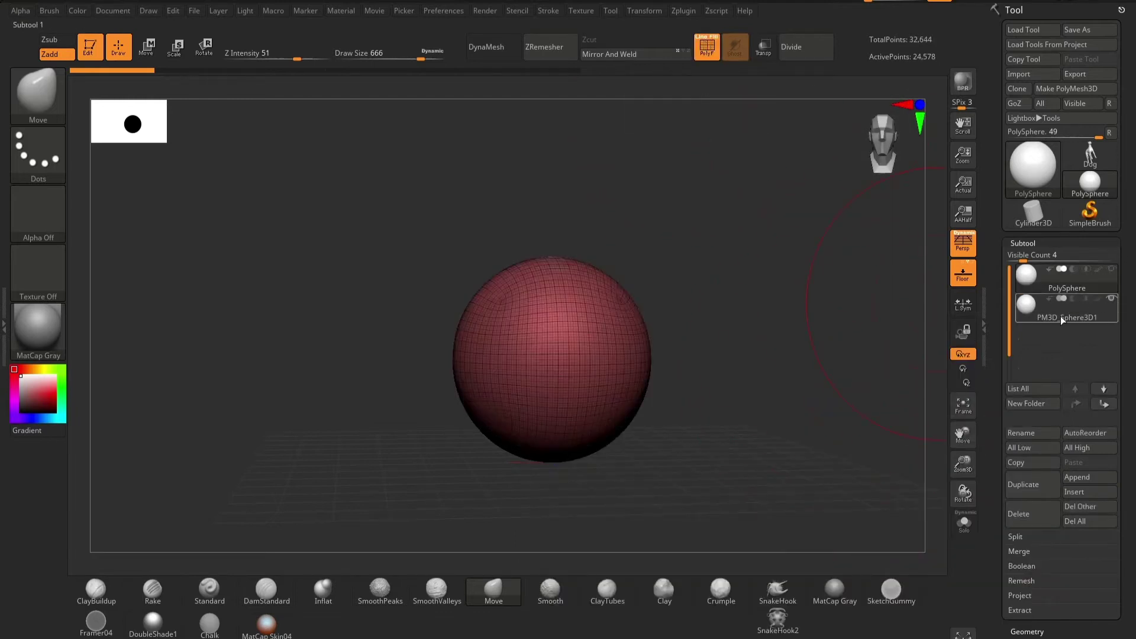
{"action": "left_click", "coordinate": [1060, 316]}
{"action": "left_click_drag", "start_coordinate": [747, 248], "coordinate": [749, 398]}
{"action": "left_click_drag", "start_coordinate": [746, 468], "coordinate": [591, 446]}
{"action": "left_click_drag", "start_coordinate": [700, 345], "coordinate": [723, 403]}
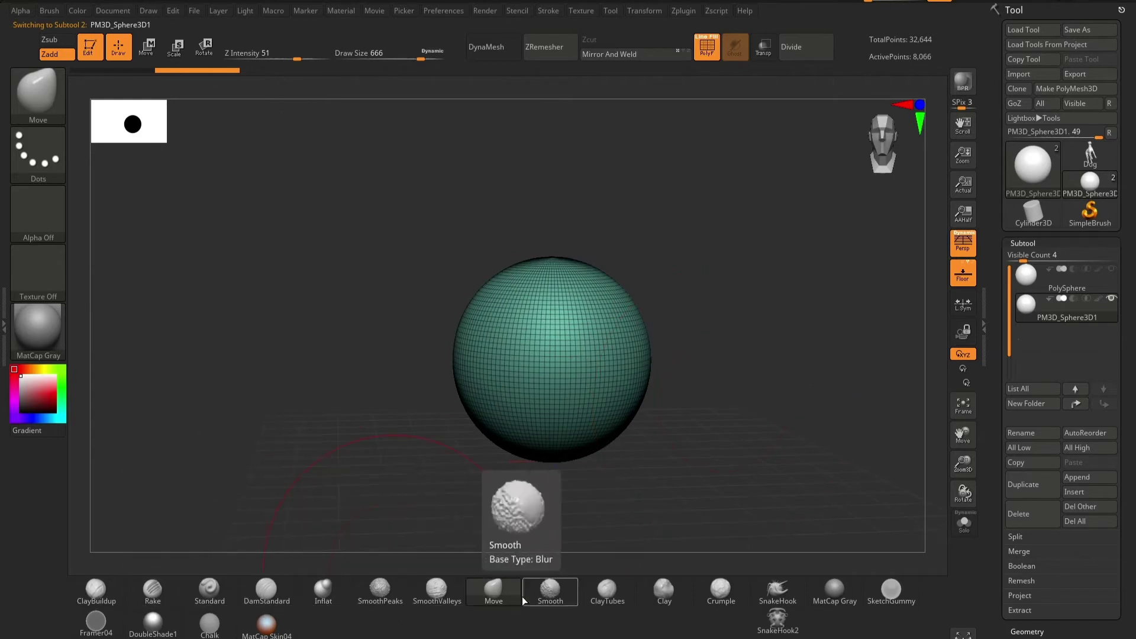
Step: Pull the appended sphere's upper sides and lower edge outward with the Move brush
{"action": "left_click_drag", "start_coordinate": [639, 313], "coordinate": [700, 256]}
{"action": "left_click_drag", "start_coordinate": [486, 303], "coordinate": [429, 252]}
{"action": "left_click_drag", "start_coordinate": [619, 394], "coordinate": [642, 441]}
{"action": "left_click_drag", "start_coordinate": [475, 434], "coordinate": [647, 502]}
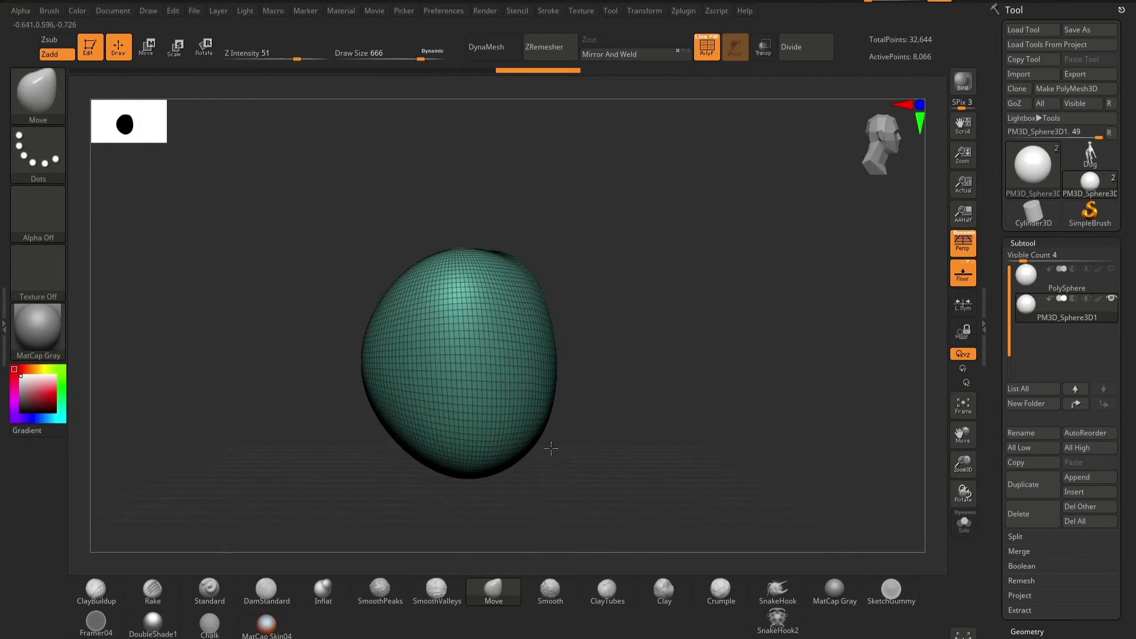
{"action": "left_click_drag", "start_coordinate": [408, 435], "coordinate": [395, 453]}
{"action": "left_click_drag", "start_coordinate": [705, 392], "coordinate": [448, 365]}
{"action": "left_click_drag", "start_coordinate": [305, 322], "coordinate": [305, 284]}
Step: Reduce the draw size to 331 and pull several irregular lumps out of the appended sphere with the Move brush
{"action": "key", "text": "s"}
{"action": "mouse_move", "coordinate": [504, 353]}
{"action": "left_mouse_down"}
{"action": "mouse_move", "coordinate": [481, 353]}
{"action": "mouse_move", "coordinate": [444, 390]}
{"action": "left_mouse_up"}
{"action": "left_click_drag", "start_coordinate": [417, 256], "coordinate": [422, 220]}
{"action": "left_click_drag", "start_coordinate": [485, 334], "coordinate": [531, 322]}
{"action": "mouse_move", "coordinate": [623, 439]}
{"action": "left_mouse_down"}
{"action": "mouse_move", "coordinate": [655, 409]}
{"action": "mouse_move", "coordinate": [626, 439]}
{"action": "left_mouse_up"}
{"action": "left_click_drag", "start_coordinate": [414, 408], "coordinate": [385, 469]}
{"action": "left_click_drag", "start_coordinate": [512, 441], "coordinate": [527, 479]}
{"action": "left_click_drag", "start_coordinate": [568, 398], "coordinate": [651, 426]}
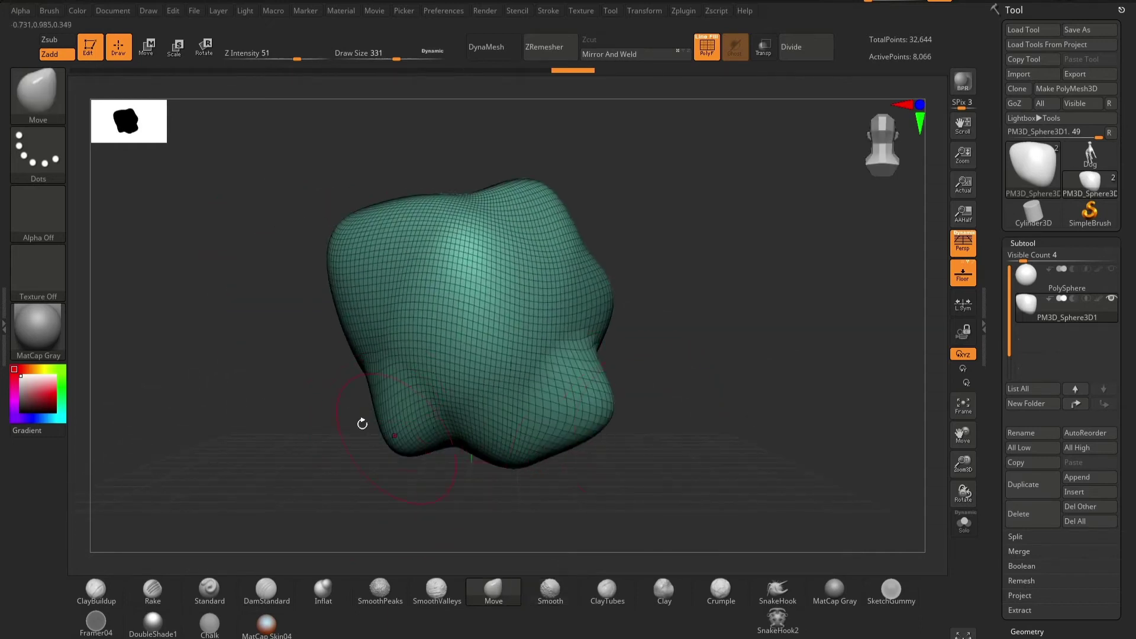
{"action": "left_click_drag", "start_coordinate": [370, 370], "coordinate": [314, 359]}
Step: Move the lumpy sphere sideways along the X axis, clear of the PolySphere
{"action": "left_click_drag", "start_coordinate": [697, 419], "coordinate": [505, 420]}
{"action": "key", "text": "b"}
{"action": "key", "text": "w"}
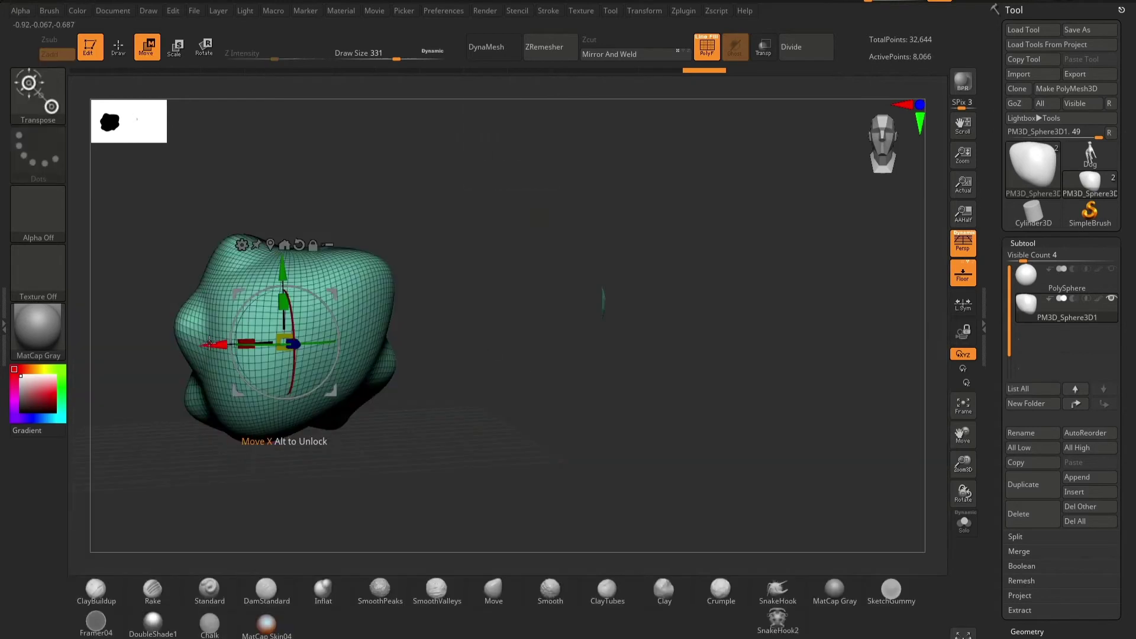
{"action": "left_click_drag", "start_coordinate": [213, 341], "coordinate": [718, 340]}
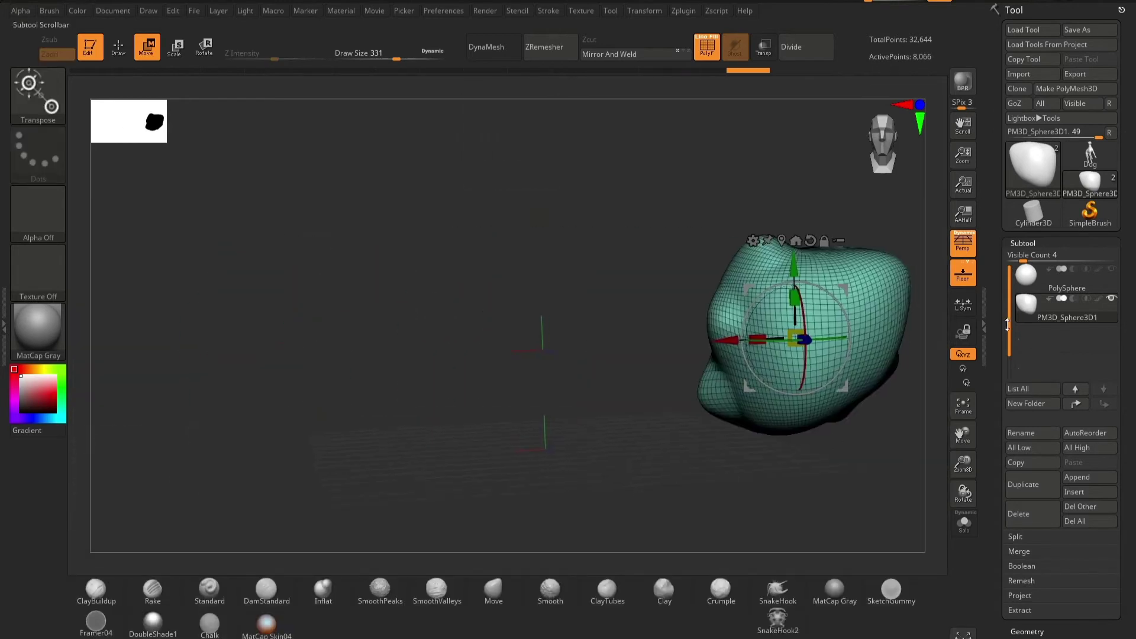
Step: Select the PolySphere subtool and pull its upper corners, sides and underside outward with the Move brush
{"action": "left_click", "coordinate": [1081, 285]}
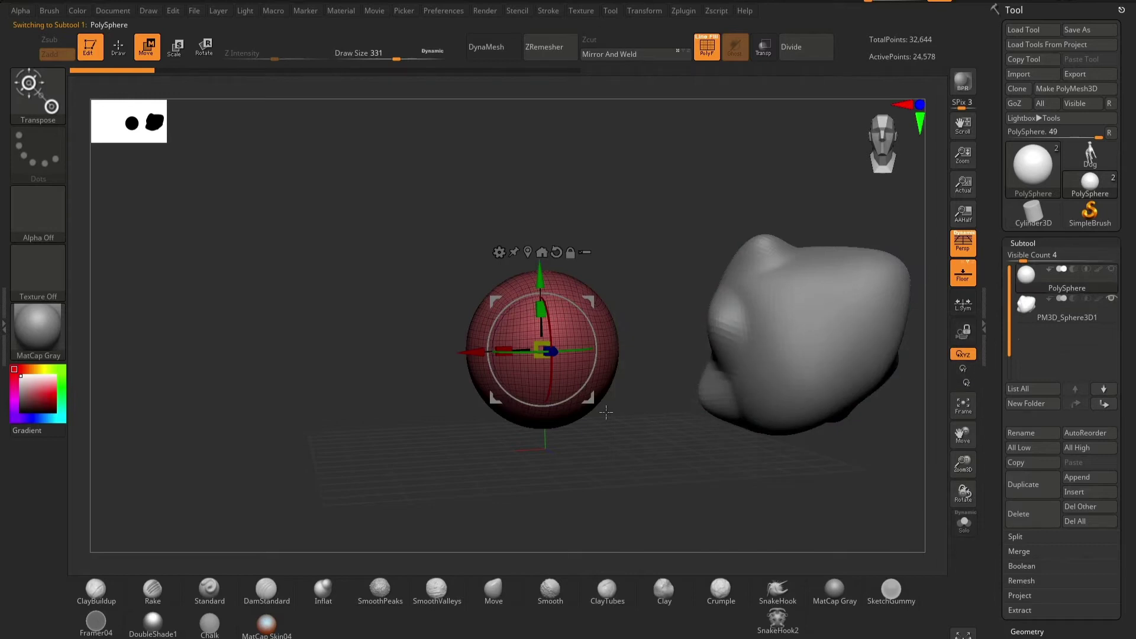
{"action": "left_click_drag", "start_coordinate": [642, 437], "coordinate": [625, 465]}
{"action": "left_click_drag", "start_coordinate": [687, 507], "coordinate": [672, 418]}
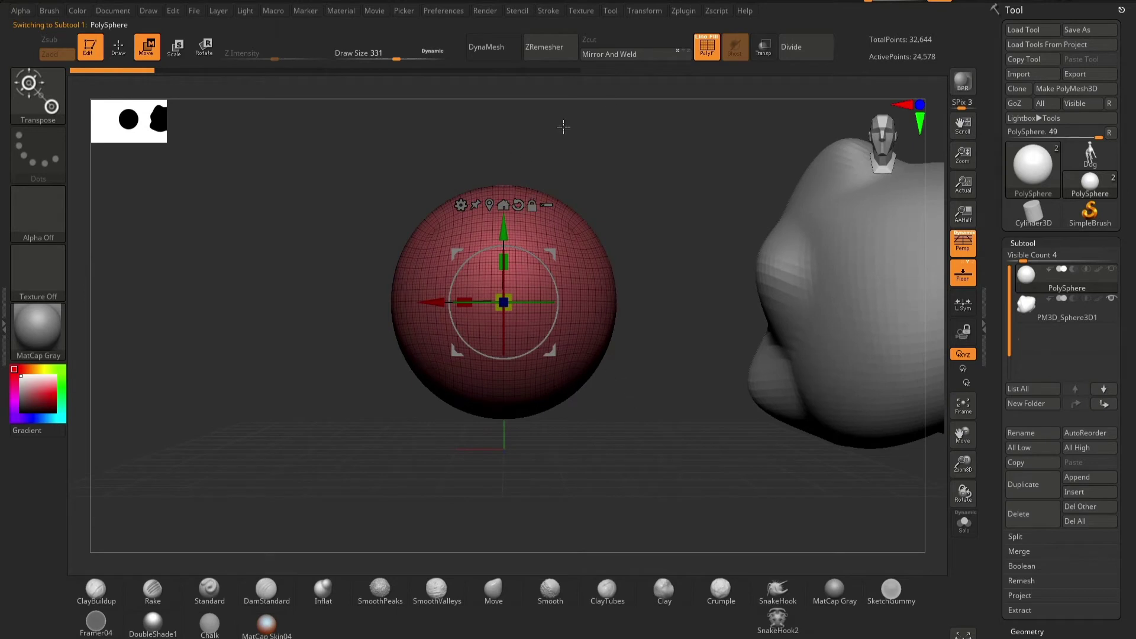
{"action": "mouse_move", "coordinate": [658, 167]}
{"action": "left_mouse_down"}
{"action": "mouse_move", "coordinate": [659, 274]}
{"action": "mouse_move", "coordinate": [696, 282]}
{"action": "mouse_move", "coordinate": [718, 322]}
{"action": "mouse_move", "coordinate": [705, 401]}
{"action": "left_mouse_up"}
{"action": "key", "text": "b"}
{"action": "key", "text": "m"}
{"action": "key", "text": "v"}
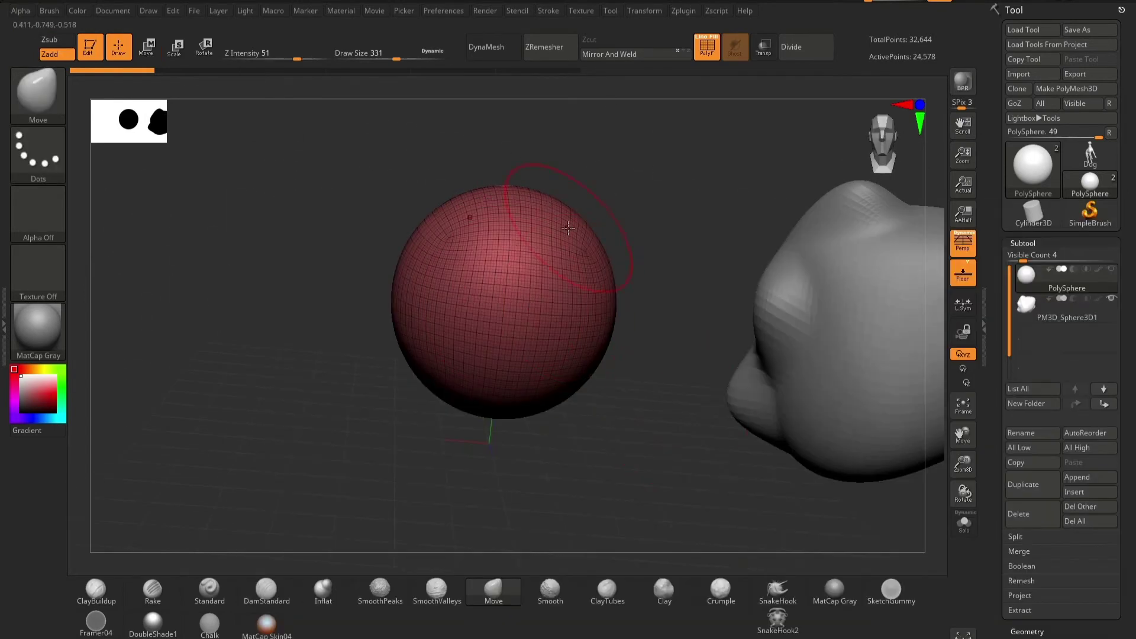
{"action": "left_click_drag", "start_coordinate": [569, 229], "coordinate": [655, 191]}
{"action": "left_click_drag", "start_coordinate": [595, 326], "coordinate": [633, 350]}
{"action": "mouse_move", "coordinate": [538, 395]}
{"action": "left_mouse_down"}
{"action": "mouse_move", "coordinate": [562, 425]}
{"action": "mouse_move", "coordinate": [413, 413]}
{"action": "mouse_move", "coordinate": [330, 343]}
{"action": "mouse_move", "coordinate": [290, 191]}
{"action": "mouse_move", "coordinate": [464, 254]}
{"action": "mouse_move", "coordinate": [575, 351]}
{"action": "mouse_move", "coordinate": [629, 329]}
{"action": "left_mouse_up"}
{"action": "left_click_drag", "start_coordinate": [606, 388], "coordinate": [565, 384], "text": "alt"}
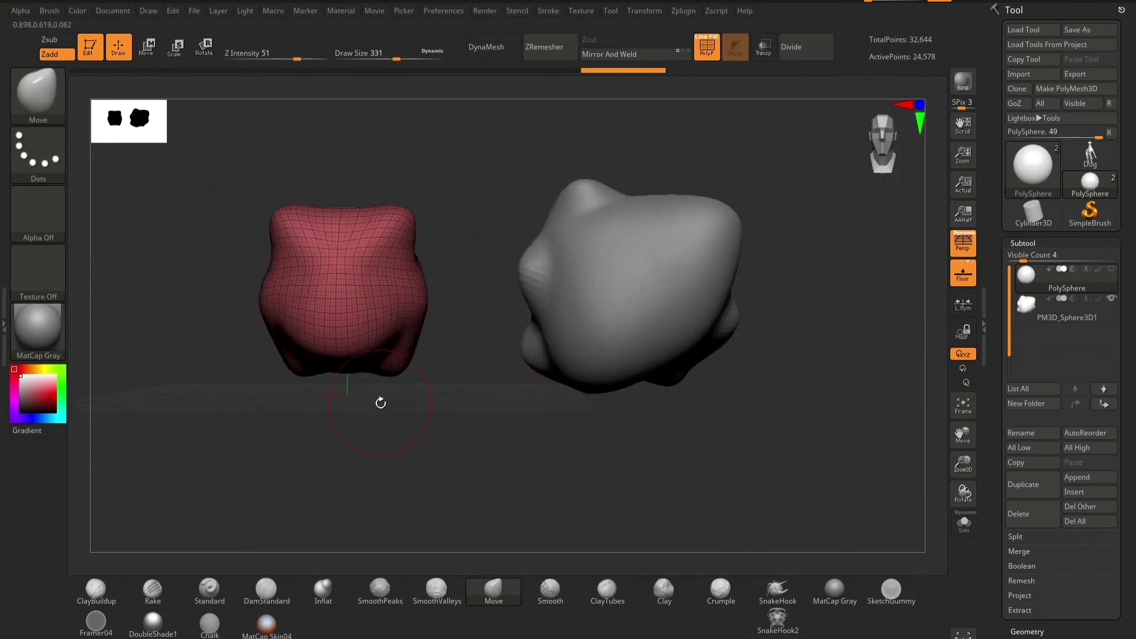
Step: Stretch the PolySphere's lower corners down and outward into a wide flared base, and adjust its upper corners
{"action": "mouse_move", "coordinate": [372, 358]}
{"action": "left_mouse_down"}
{"action": "mouse_move", "coordinate": [373, 432]}
{"action": "mouse_move", "coordinate": [363, 414]}
{"action": "mouse_move", "coordinate": [456, 416]}
{"action": "mouse_move", "coordinate": [376, 377]}
{"action": "mouse_move", "coordinate": [393, 411]}
{"action": "left_mouse_up"}
{"action": "mouse_move", "coordinate": [261, 372]}
{"action": "left_mouse_down", "text": "shift"}
{"action": "mouse_move", "coordinate": [266, 385]}
{"action": "mouse_move", "coordinate": [294, 360]}
{"action": "left_mouse_up", "text": "shift"}
{"action": "mouse_move", "coordinate": [397, 384]}
{"action": "left_mouse_down", "text": "shift"}
{"action": "mouse_move", "coordinate": [333, 406]}
{"action": "mouse_move", "coordinate": [470, 411]}
{"action": "left_mouse_up", "text": "shift"}
{"action": "left_click_drag", "start_coordinate": [329, 467], "coordinate": [332, 464]}
{"action": "left_click_drag", "start_coordinate": [385, 418], "coordinate": [400, 471]}
{"action": "left_click_drag", "start_coordinate": [431, 413], "coordinate": [443, 450]}
{"action": "left_click_drag", "start_coordinate": [539, 468], "coordinate": [670, 471], "text": "alt"}
{"action": "mouse_move", "coordinate": [556, 451]}
{"action": "left_mouse_down", "text": "shift"}
{"action": "mouse_move", "coordinate": [517, 433]}
{"action": "mouse_move", "coordinate": [591, 438]}
{"action": "left_mouse_up", "text": "shift"}
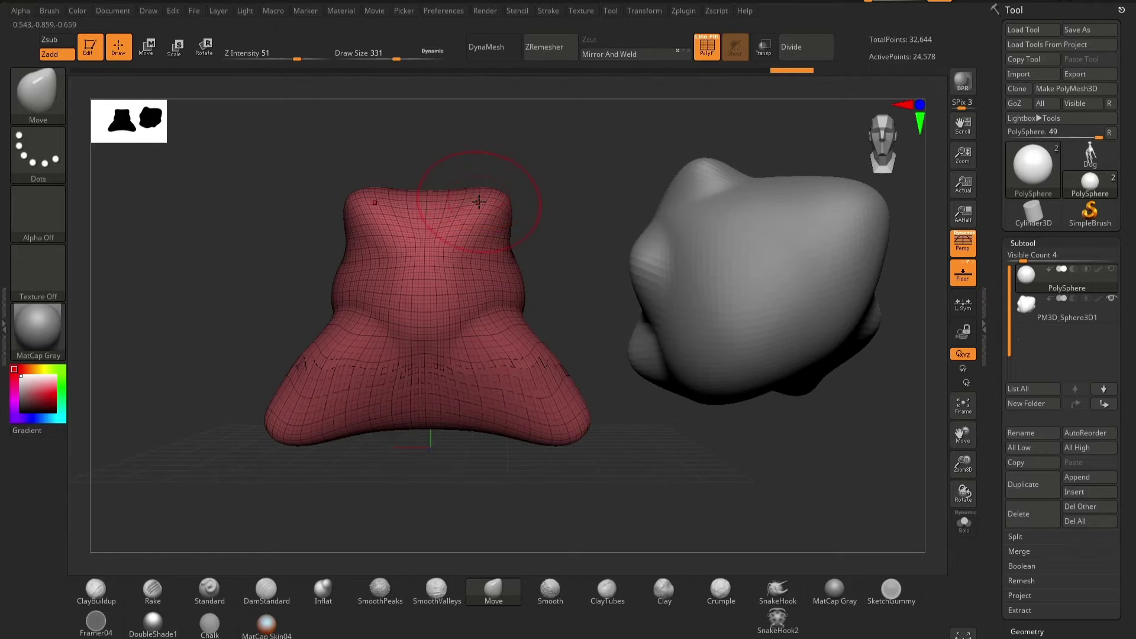
{"action": "mouse_move", "coordinate": [493, 182]}
{"action": "left_mouse_down"}
{"action": "mouse_move", "coordinate": [519, 158]}
{"action": "mouse_move", "coordinate": [510, 205]}
{"action": "left_mouse_up"}
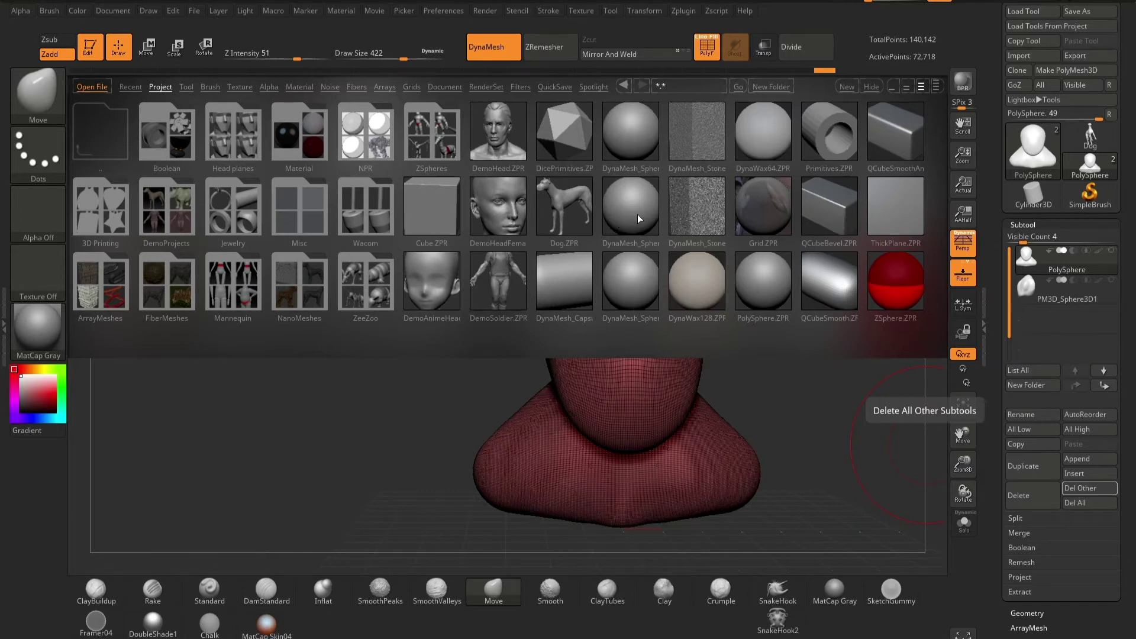
Step: Open the DynaMesh_Sphere_32 project without saving the current one, and show its geometry settings
{"action": "double_click", "coordinate": [638, 214]}
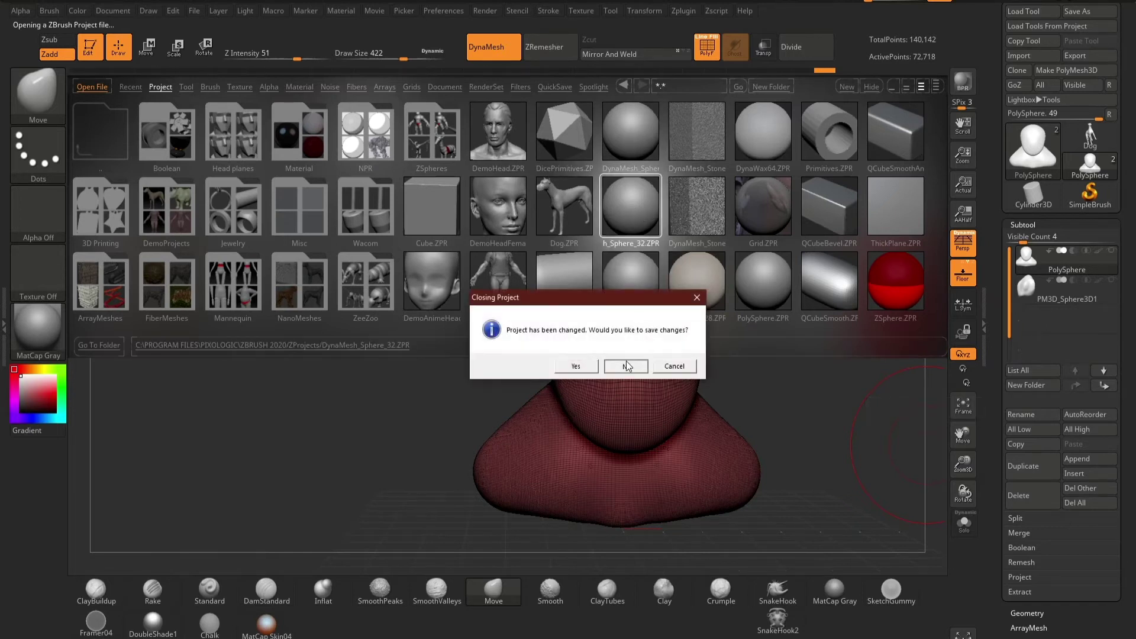
{"action": "left_click", "coordinate": [626, 366]}
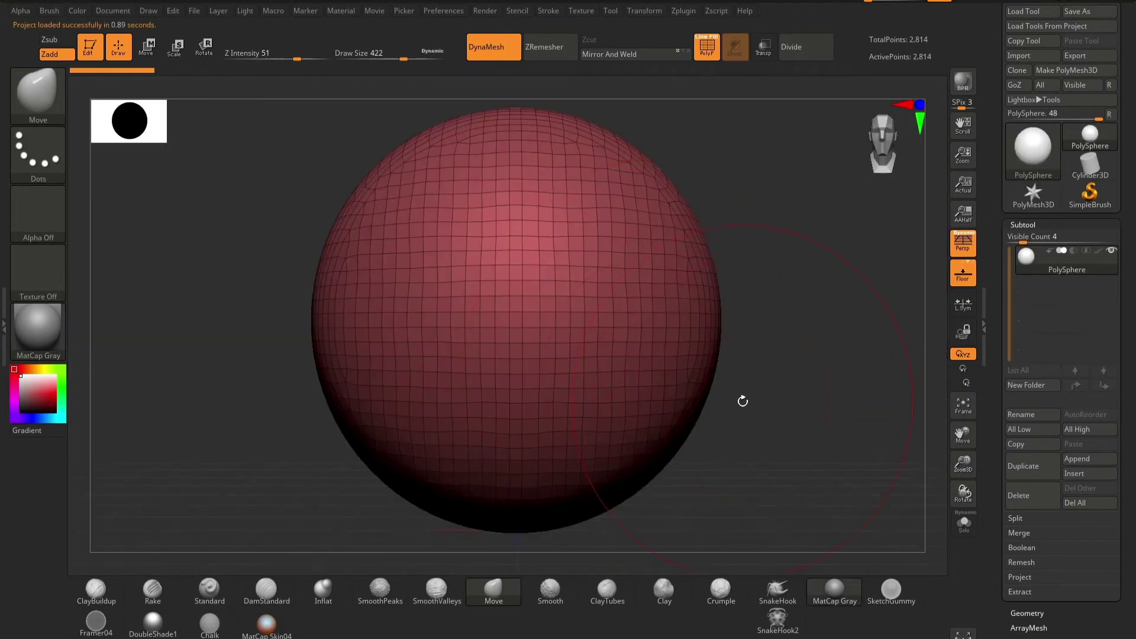
{"action": "left_click_drag", "start_coordinate": [788, 446], "coordinate": [781, 401], "text": "alt"}
{"action": "left_click_drag", "start_coordinate": [781, 401], "coordinate": [750, 371]}
{"action": "left_click", "coordinate": [1030, 613]}
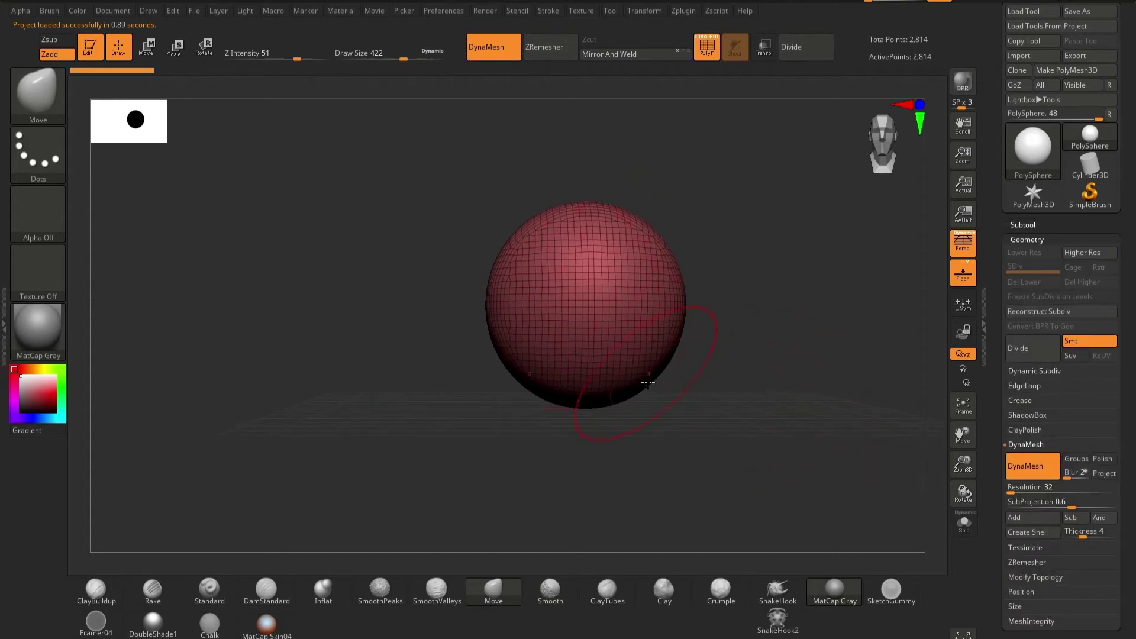
Step: Shape the DynaMesh sphere into a rough head with the Move brush by pulling its lower half downward
{"action": "left_click_drag", "start_coordinate": [655, 371], "coordinate": [691, 403]}
{"action": "left_click_drag", "start_coordinate": [588, 398], "coordinate": [589, 425]}
{"action": "mouse_move", "coordinate": [651, 406]}
{"action": "left_mouse_down"}
{"action": "mouse_move", "coordinate": [672, 423]}
{"action": "mouse_move", "coordinate": [540, 434]}
{"action": "mouse_move", "coordinate": [604, 436]}
{"action": "mouse_move", "coordinate": [550, 385]}
{"action": "left_mouse_up"}
{"action": "mouse_move", "coordinate": [738, 487]}
{"action": "left_mouse_down", "text": "shift"}
{"action": "mouse_move", "coordinate": [649, 479]}
{"action": "mouse_move", "coordinate": [685, 453]}
{"action": "mouse_move", "coordinate": [625, 403]}
{"action": "mouse_move", "coordinate": [656, 409]}
{"action": "left_mouse_up", "text": "shift"}
{"action": "left_click_drag", "start_coordinate": [550, 420], "coordinate": [532, 435]}
{"action": "mouse_move", "coordinate": [639, 469]}
{"action": "left_mouse_down"}
{"action": "mouse_move", "coordinate": [601, 464]}
{"action": "mouse_move", "coordinate": [609, 481]}
{"action": "mouse_move", "coordinate": [750, 471]}
{"action": "mouse_move", "coordinate": [766, 459]}
{"action": "mouse_move", "coordinate": [558, 448]}
{"action": "mouse_move", "coordinate": [535, 496]}
{"action": "mouse_move", "coordinate": [824, 519]}
{"action": "mouse_move", "coordinate": [738, 459]}
{"action": "mouse_move", "coordinate": [739, 404]}
{"action": "left_mouse_up"}
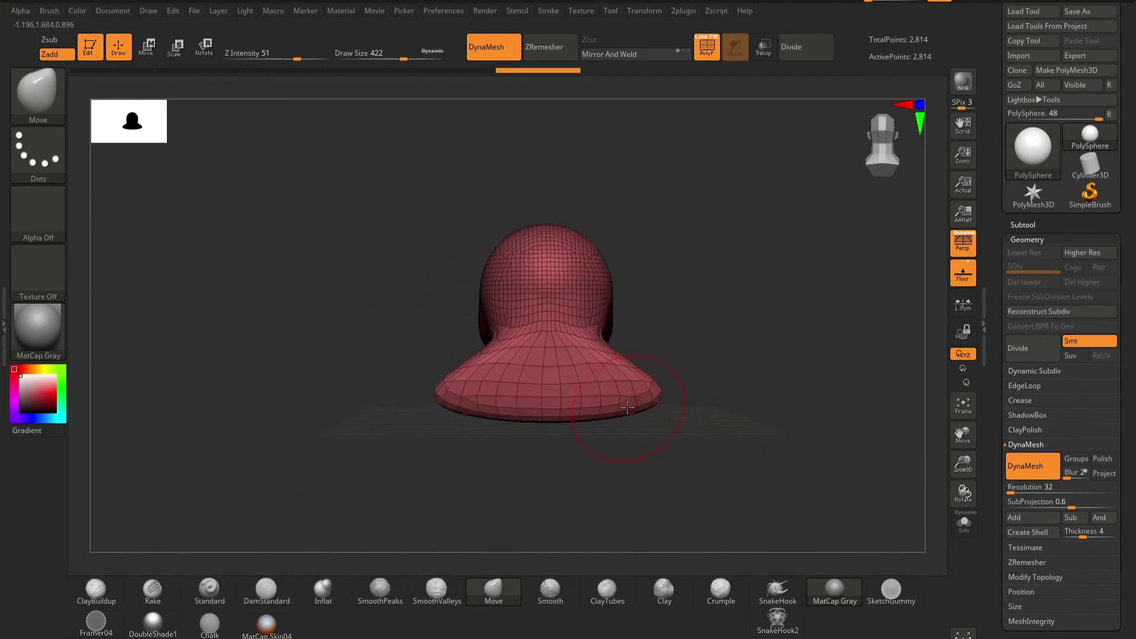
Step: Try stretching the flared shoulder base further down, and undo the neck and shoulder strokes
{"action": "left_click_drag", "start_coordinate": [627, 407], "coordinate": [644, 477]}
{"action": "left_click_drag", "start_coordinate": [485, 474], "coordinate": [666, 477]}
{"action": "left_click_drag", "start_coordinate": [577, 417], "coordinate": [523, 423]}
{"action": "key", "text": "ctrl+z"}
{"action": "key", "text": "ctrl+z"}
{"action": "key", "text": "ctrl+z"}
{"action": "key", "text": "ctrl+z"}
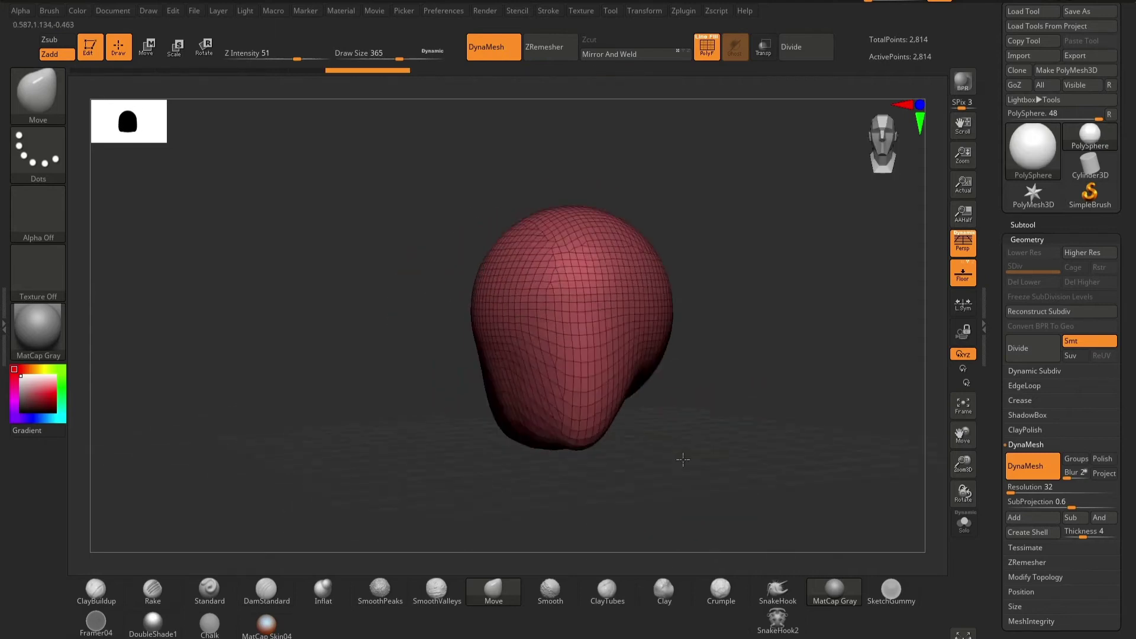
{"action": "mouse_move", "coordinate": [658, 394]}
{"action": "left_mouse_down"}
{"action": "mouse_move", "coordinate": [669, 436]}
{"action": "mouse_move", "coordinate": [609, 451]}
{"action": "left_mouse_up"}
{"action": "key", "text": "ctrl+z"}
{"action": "key", "text": "ctrl+z"}
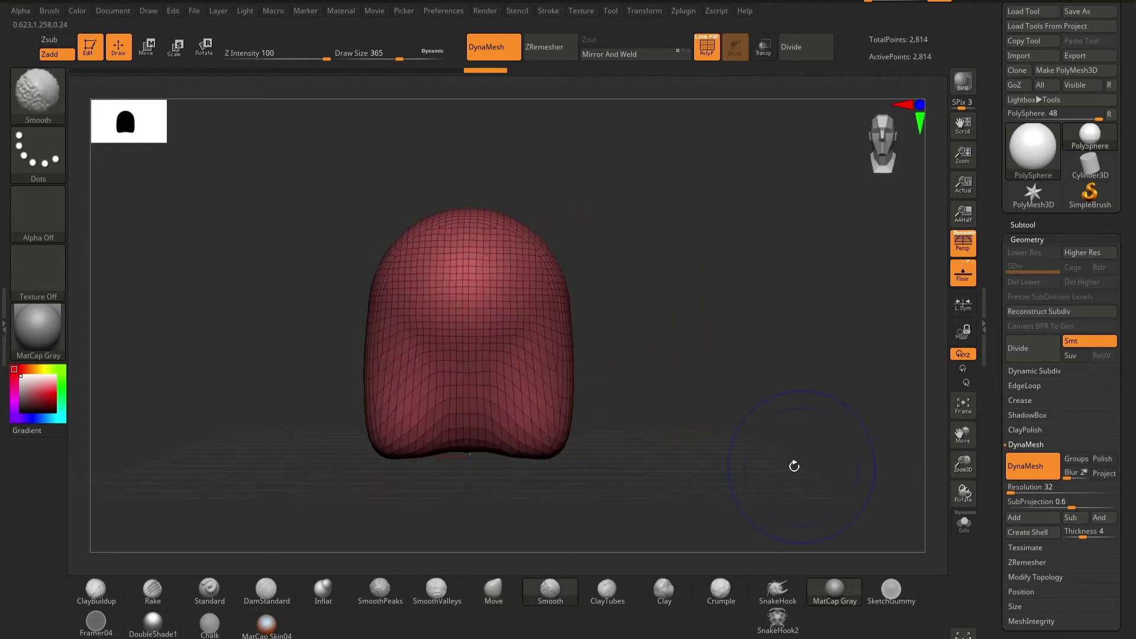
Step: Pull the middle of the head's bottom edge downward with the Move brush and check the shape from the side
{"action": "left_click_drag", "start_coordinate": [471, 476], "coordinate": [473, 484]}
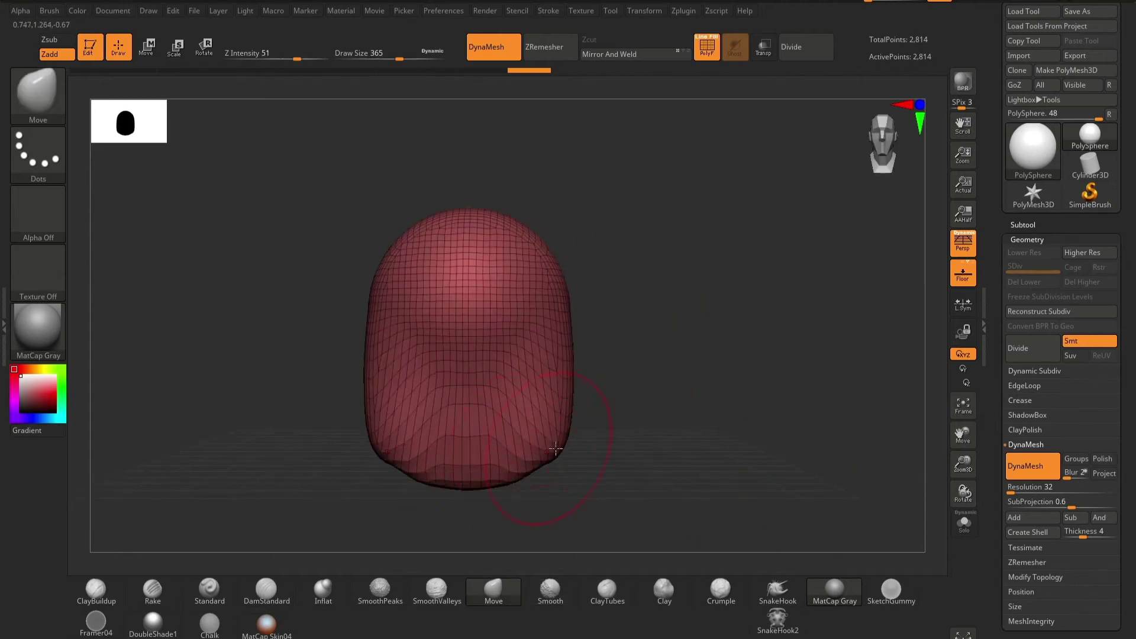
{"action": "left_click_drag", "start_coordinate": [662, 456], "coordinate": [588, 470], "text": "alt"}
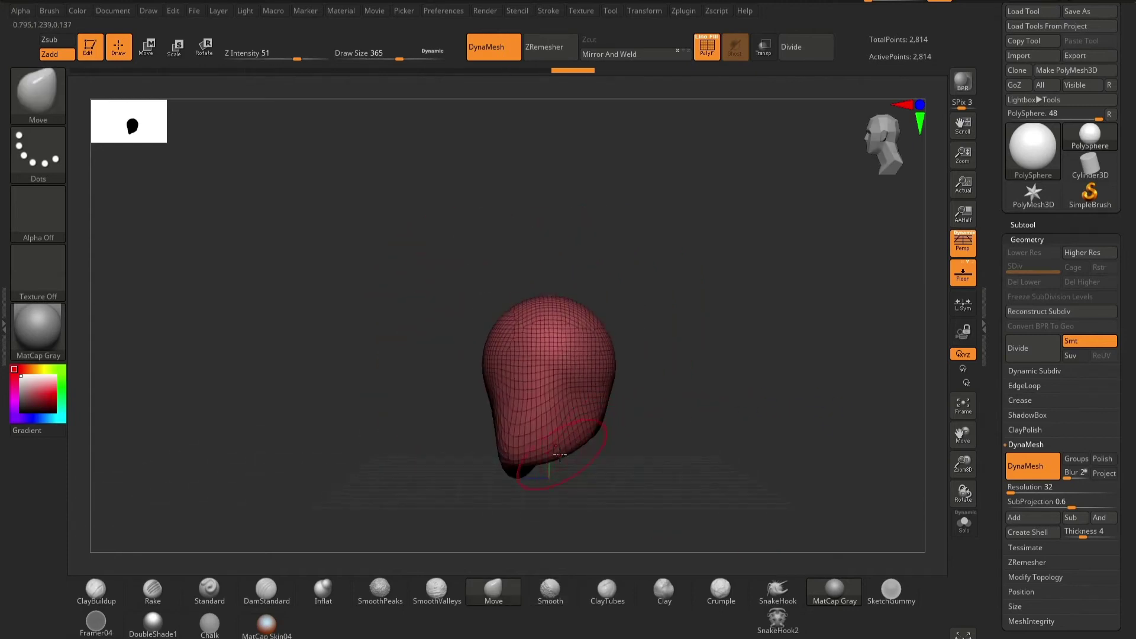
{"action": "left_click_drag", "start_coordinate": [679, 500], "coordinate": [748, 463], "text": "shift"}
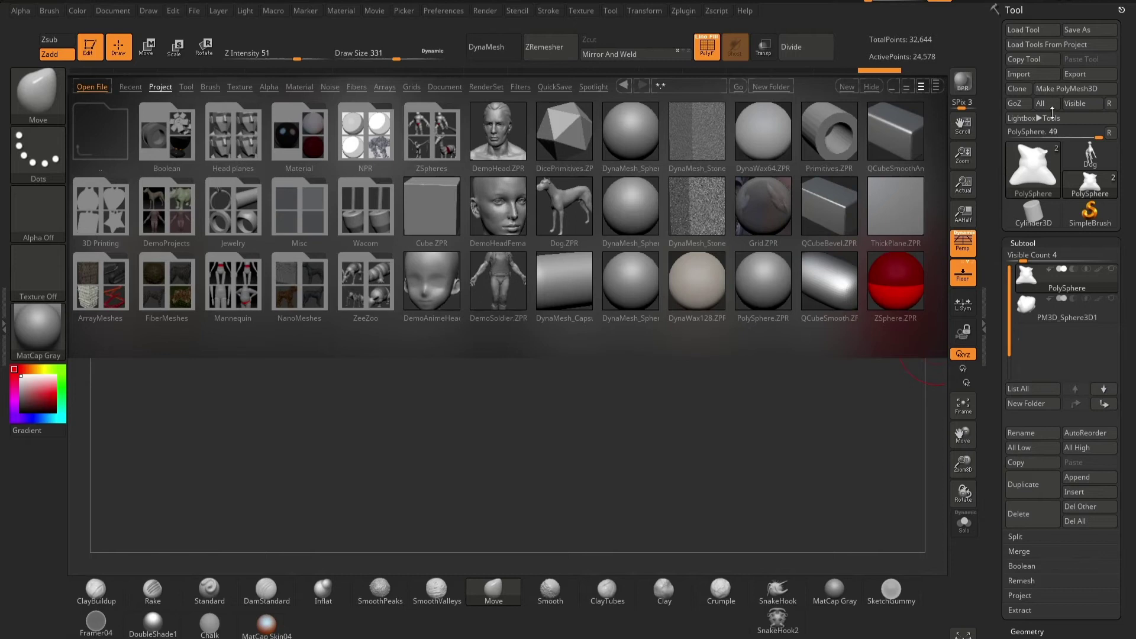
Step: Open the ZSphere project without saving the current one
{"action": "double_click", "coordinate": [900, 290]}
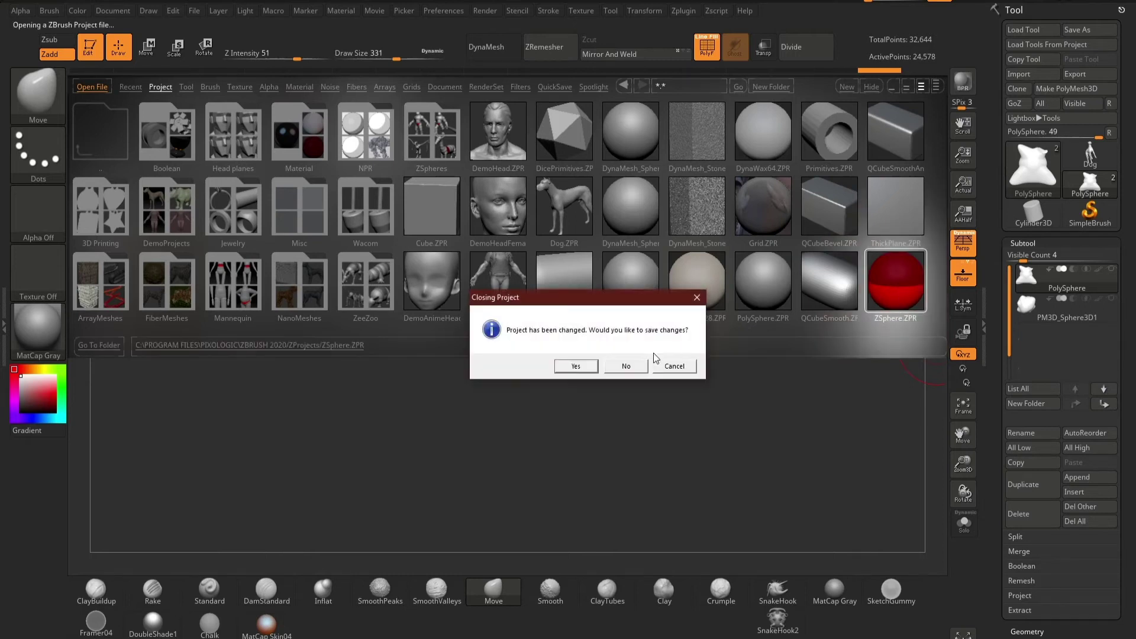
{"action": "left_click", "coordinate": [627, 368]}
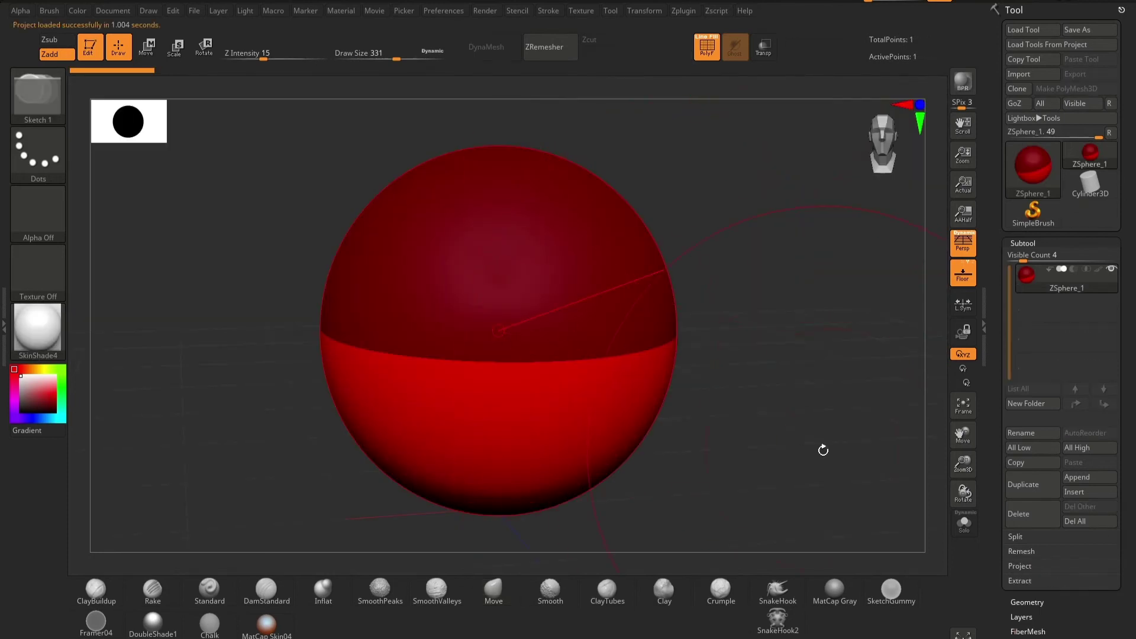
{"action": "left_click_drag", "start_coordinate": [823, 450], "coordinate": [751, 399]}
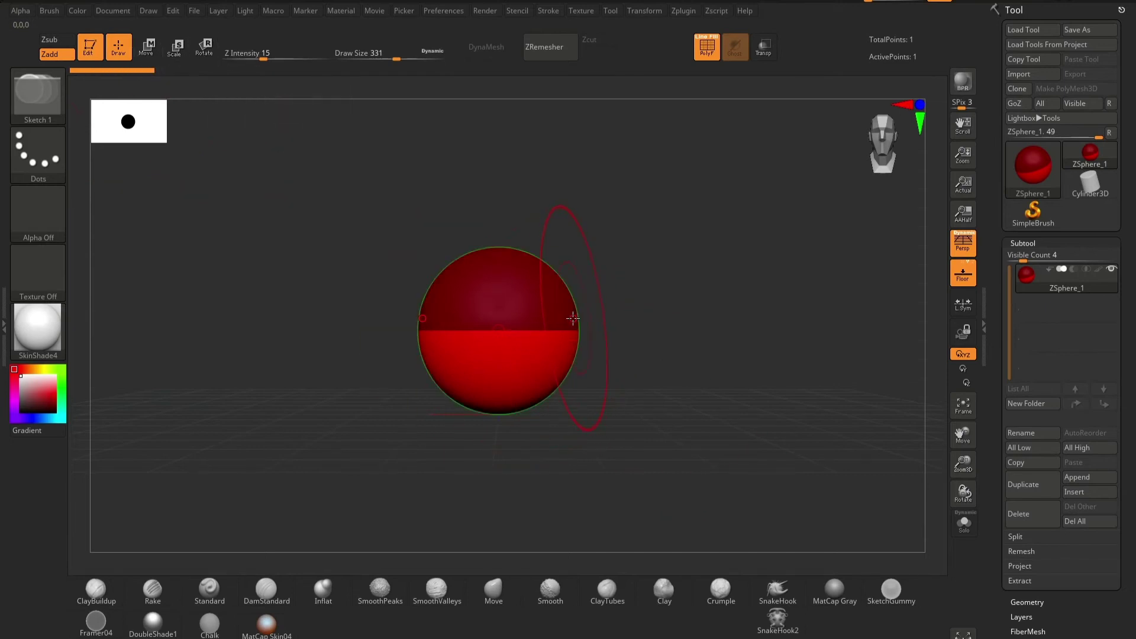
Step: Add a symmetrical pair of child ZSpheres to the sides of the root ZSphere and hide the wireframe colours
{"action": "left_click_drag", "start_coordinate": [562, 323], "coordinate": [603, 322]}
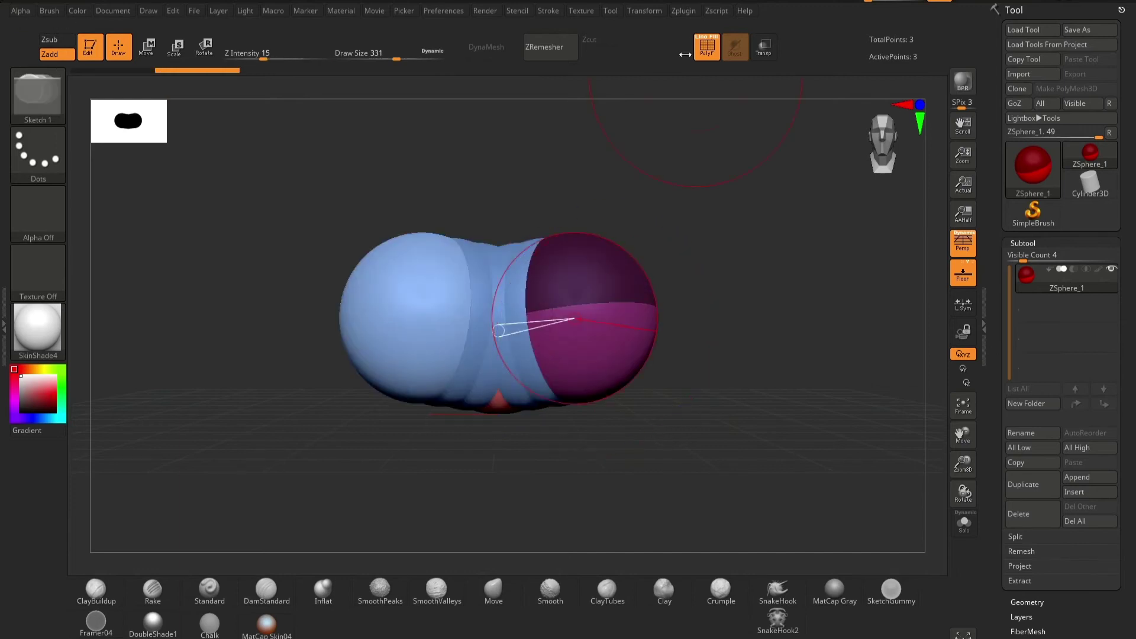
{"action": "key", "text": "shift+f"}
{"action": "mouse_move", "coordinate": [710, 328]}
{"action": "left_mouse_down"}
{"action": "mouse_move", "coordinate": [648, 328]}
{"action": "mouse_move", "coordinate": [719, 328]}
{"action": "left_mouse_up"}
Step: Move the two child ZSpheres far outward to form a long horizontal chain, and dismiss the undo history note
{"action": "left_click", "coordinate": [147, 47]}
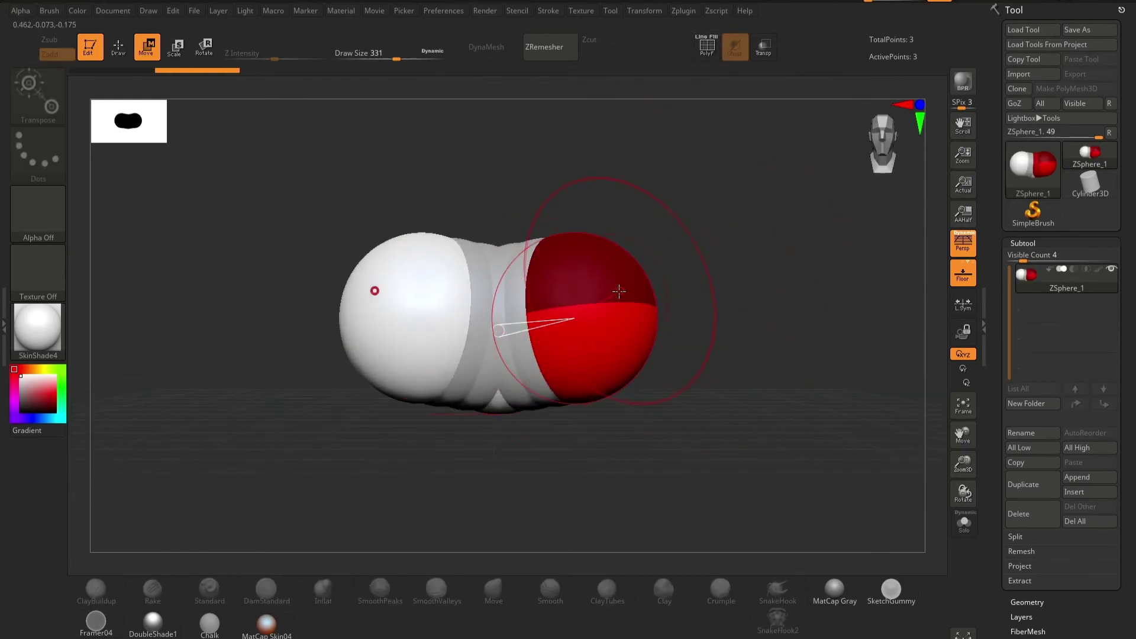
{"action": "left_click_drag", "start_coordinate": [619, 292], "coordinate": [811, 310]}
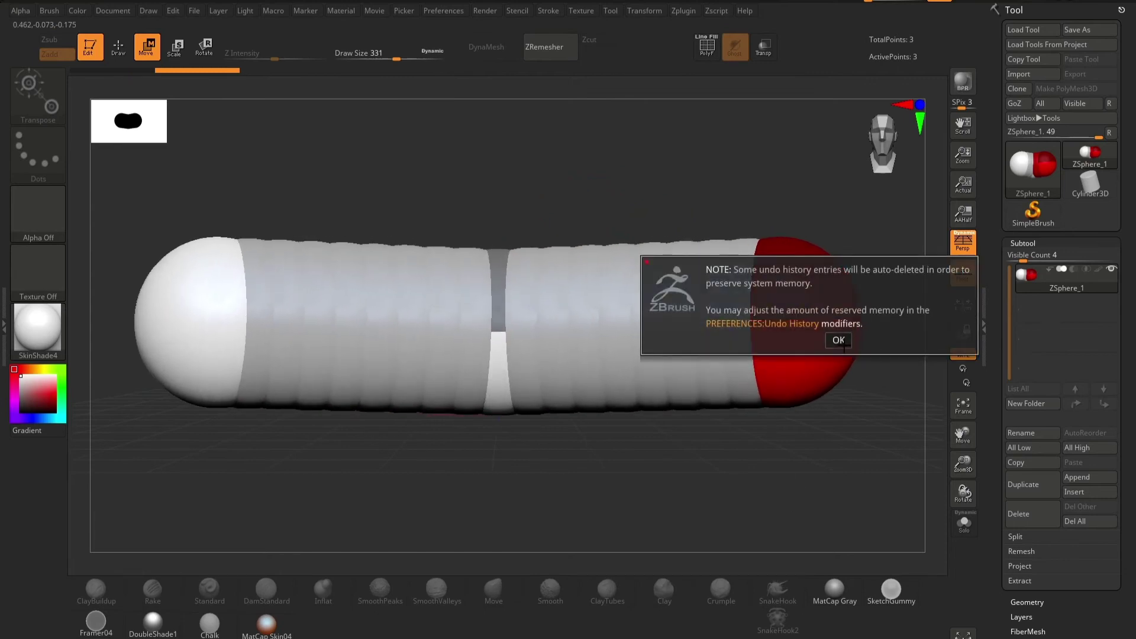
{"action": "left_click", "coordinate": [838, 340]}
Step: Scale down the two end ZSpheres, try rotating them, and undo the rotation
{"action": "key", "text": "e"}
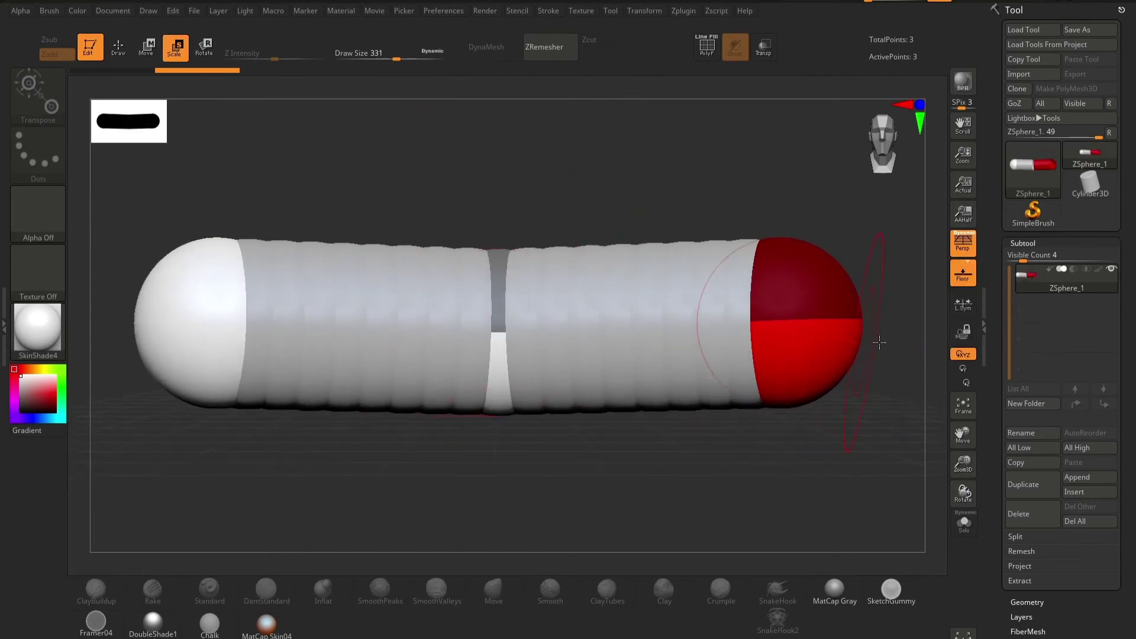
{"action": "mouse_move", "coordinate": [172, 311]}
{"action": "left_mouse_down"}
{"action": "mouse_move", "coordinate": [487, 236]}
{"action": "mouse_move", "coordinate": [390, 199]}
{"action": "mouse_move", "coordinate": [290, 313]}
{"action": "mouse_move", "coordinate": [390, 226]}
{"action": "mouse_move", "coordinate": [340, 256]}
{"action": "mouse_move", "coordinate": [319, 234]}
{"action": "left_mouse_up"}
{"action": "left_click", "coordinate": [204, 48]}
{"action": "left_click_drag", "start_coordinate": [807, 323], "coordinate": [861, 346]}
{"action": "key", "text": "ctrl+z"}
{"action": "key", "text": "ctrl+z"}
{"action": "left_click_drag", "start_coordinate": [827, 446], "coordinate": [702, 449], "text": "alt"}
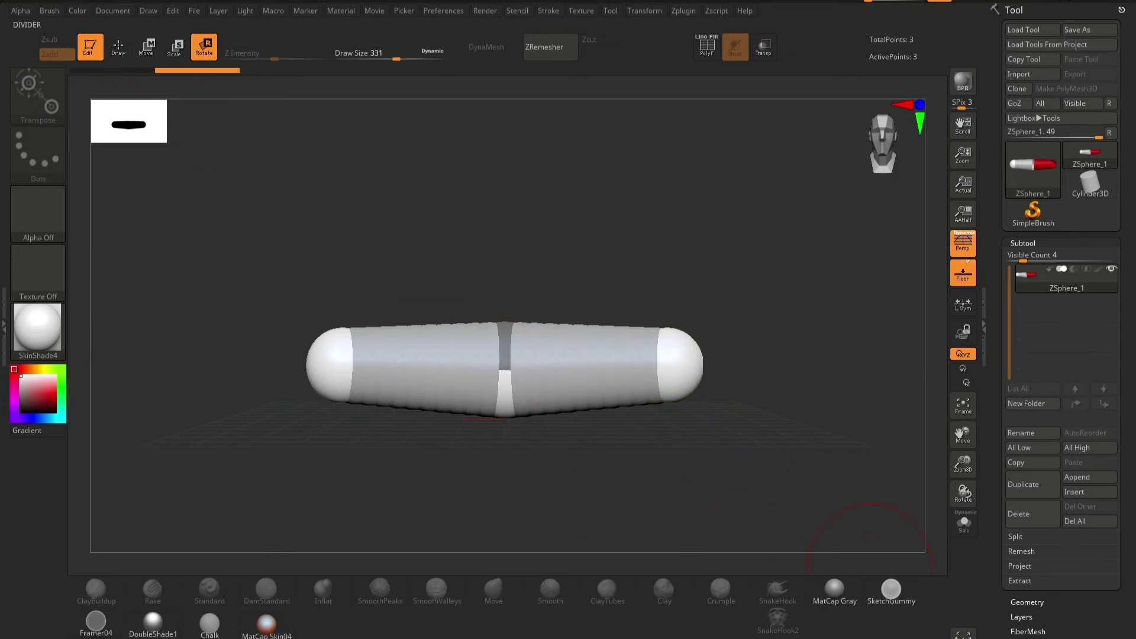
Step: Undo the last change and scale up the central ZSphere so it is much thicker than the two ends
{"action": "key", "text": "ctrl+z"}
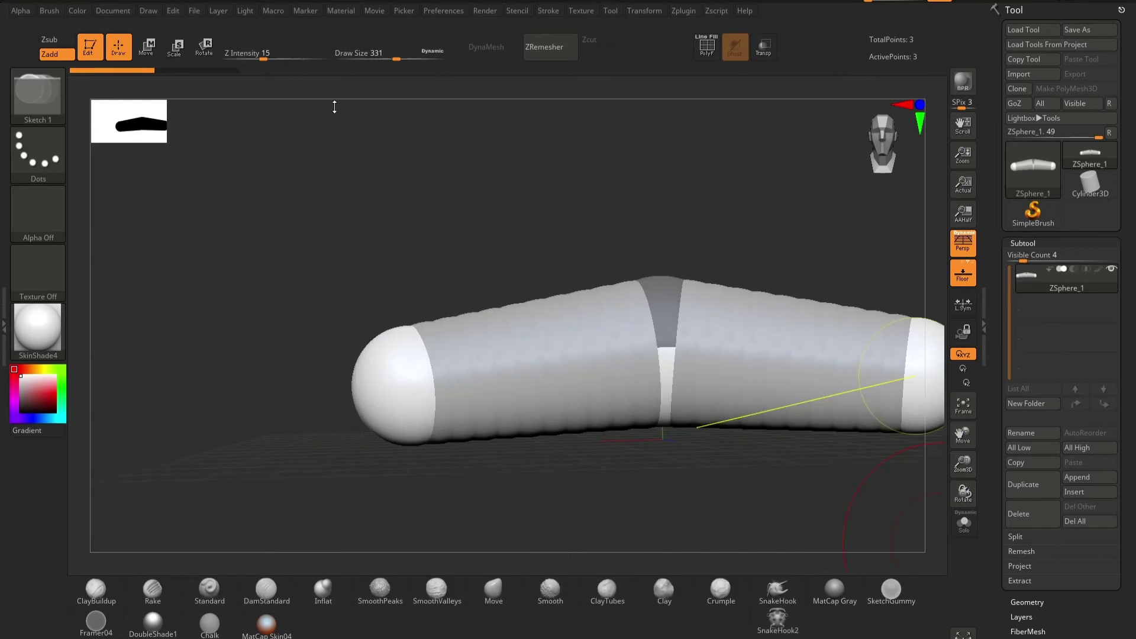
{"action": "left_click", "coordinate": [175, 49]}
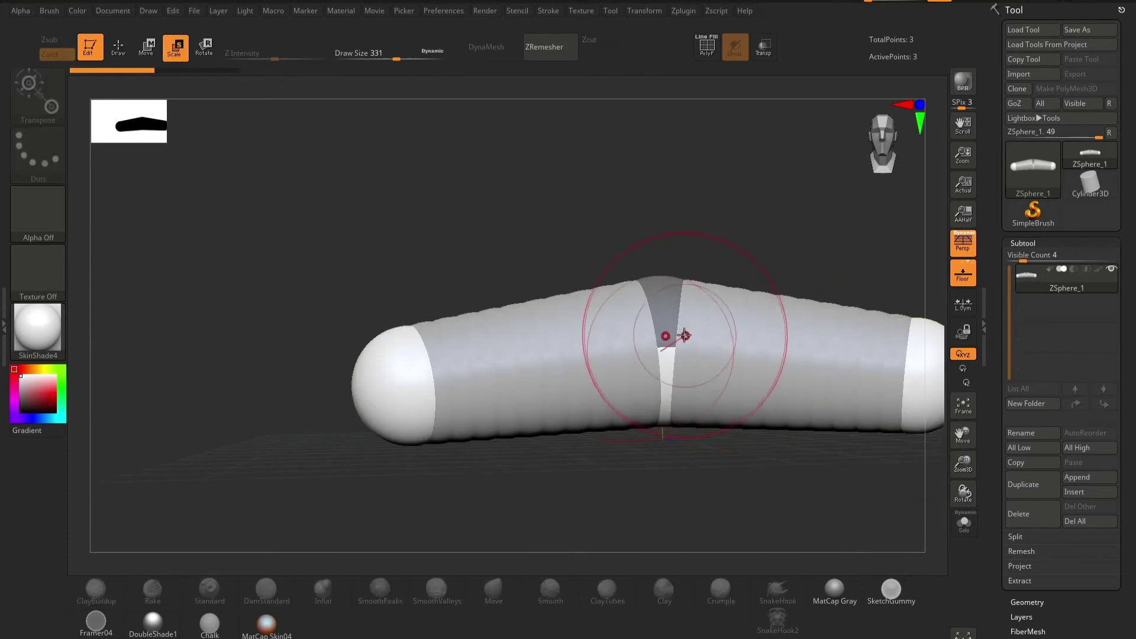
{"action": "mouse_move", "coordinate": [673, 327]}
{"action": "left_mouse_down"}
{"action": "mouse_move", "coordinate": [631, 504]}
{"action": "mouse_move", "coordinate": [583, 571]}
{"action": "left_mouse_up"}
{"action": "left_click_drag", "start_coordinate": [761, 528], "coordinate": [594, 448], "text": "alt"}
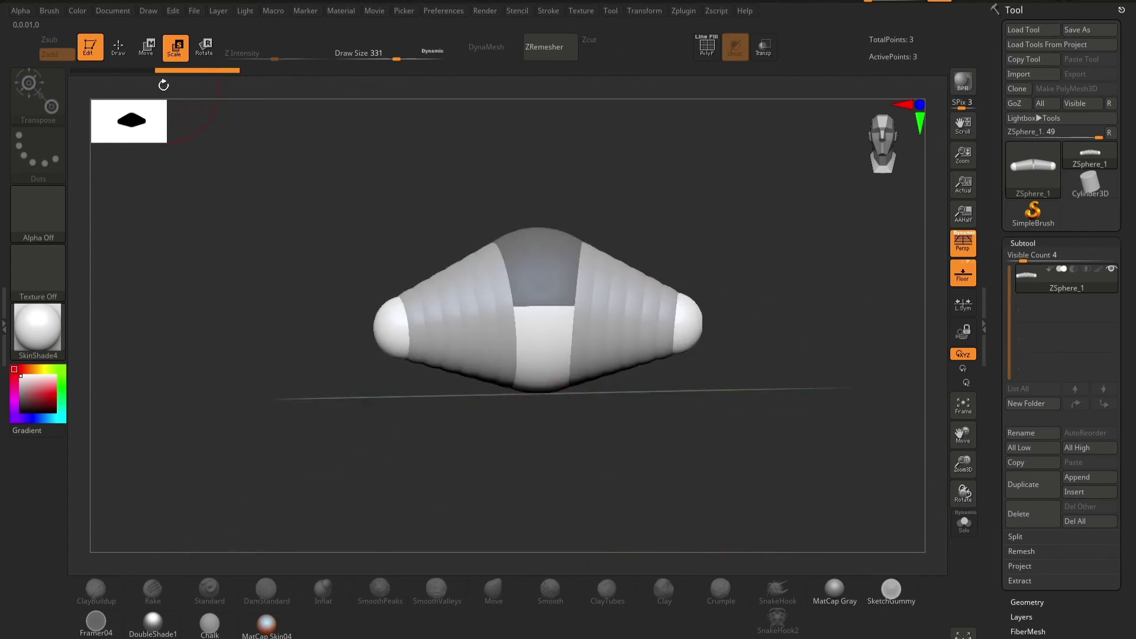
Step: Add a child ZSphere beneath the central ZSphere and move it downward to form a torso
{"action": "left_click", "coordinate": [119, 48]}
{"action": "mouse_move", "coordinate": [539, 388]}
{"action": "left_mouse_down"}
{"action": "mouse_move", "coordinate": [549, 414]}
{"action": "mouse_move", "coordinate": [540, 489]}
{"action": "left_mouse_up"}
{"action": "left_click", "coordinate": [148, 48]}
{"action": "key", "text": "q"}
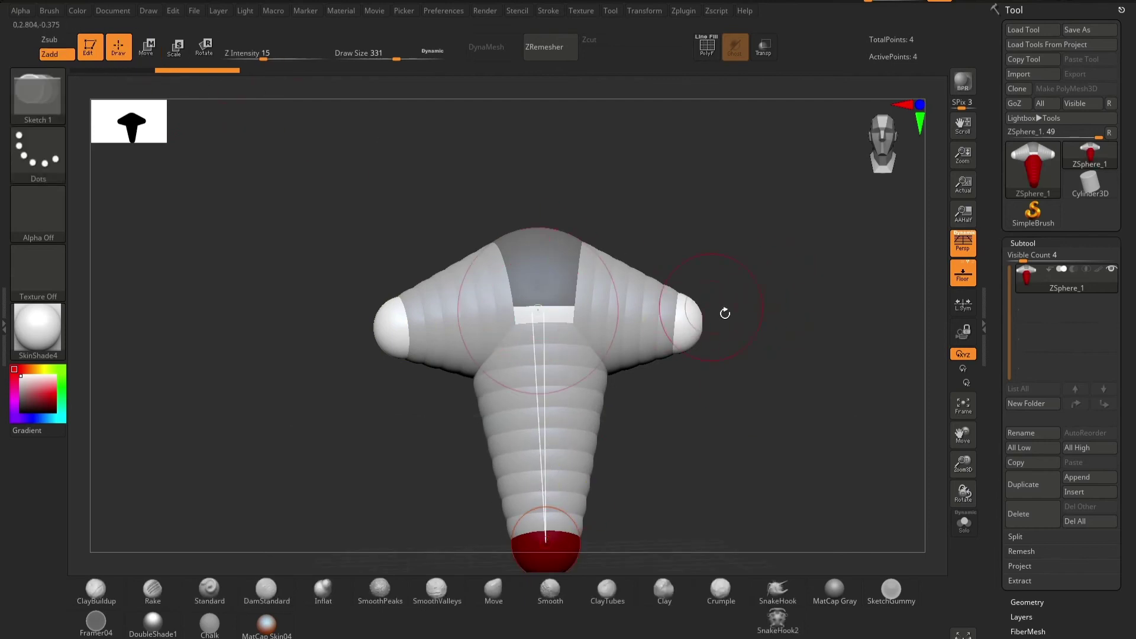
Step: Add a symmetrical pair of ZSpheres at the shoulder ends and move them down to form two long arms
{"action": "left_click", "coordinate": [698, 322]}
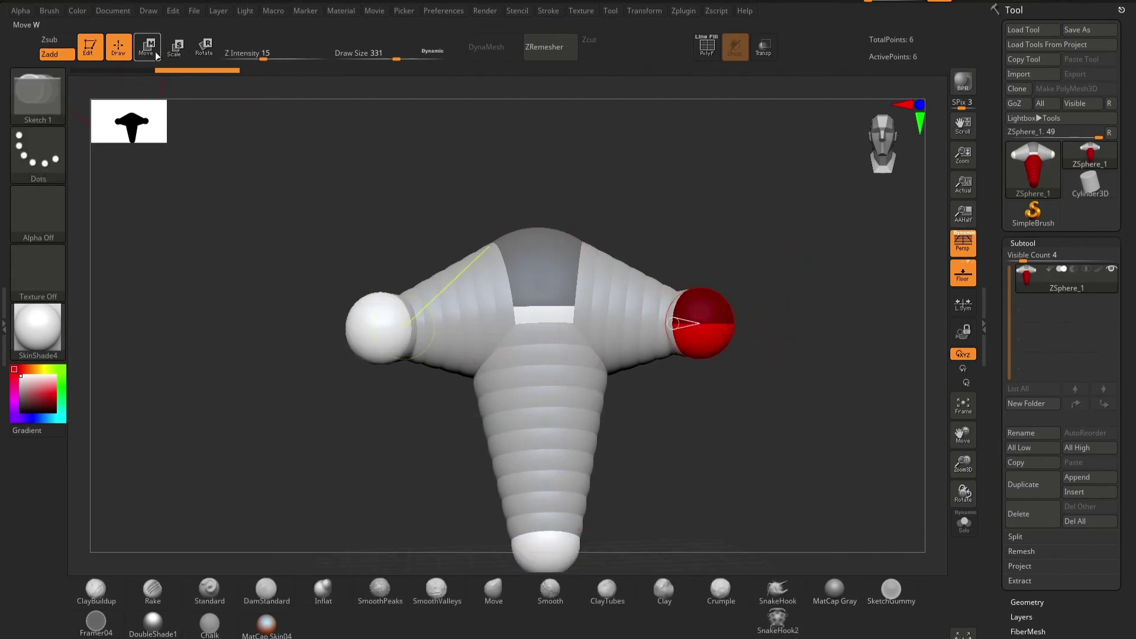
{"action": "key", "text": "w"}
{"action": "left_click_drag", "start_coordinate": [680, 322], "coordinate": [741, 541]}
{"action": "left_click_drag", "start_coordinate": [702, 385], "coordinate": [693, 269]}
{"action": "left_click_drag", "start_coordinate": [730, 436], "coordinate": [768, 556]}
{"action": "left_click_drag", "start_coordinate": [844, 475], "coordinate": [816, 426], "text": "alt"}
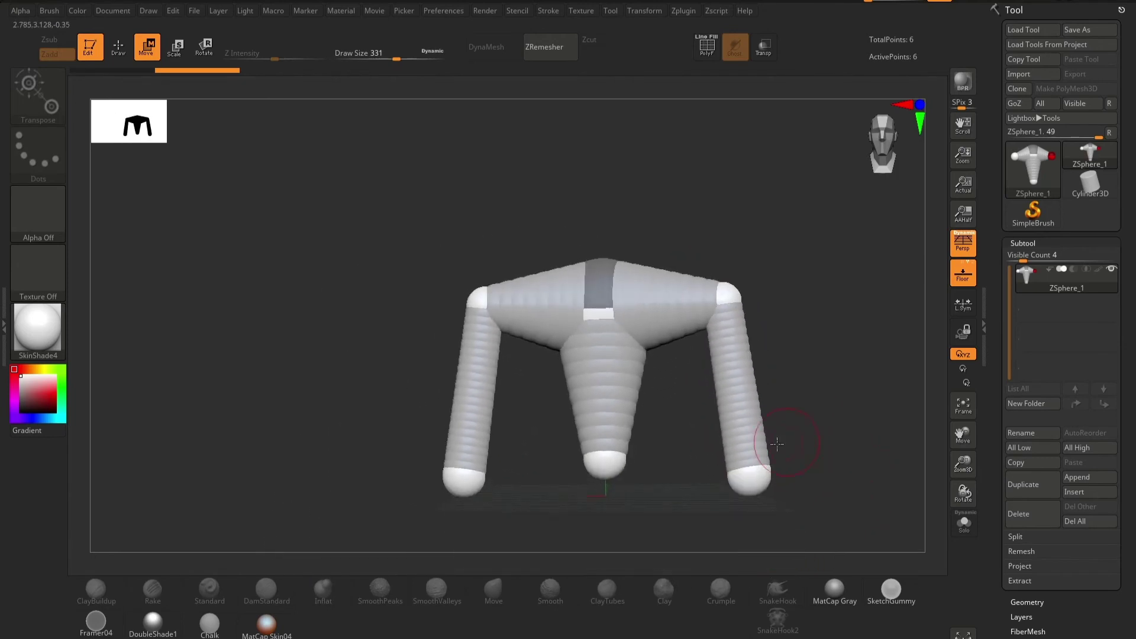
Step: Insert a pair of ZSpheres midway along the arms and move them backward in side view to bend the elbows
{"action": "left_click", "coordinate": [118, 48]}
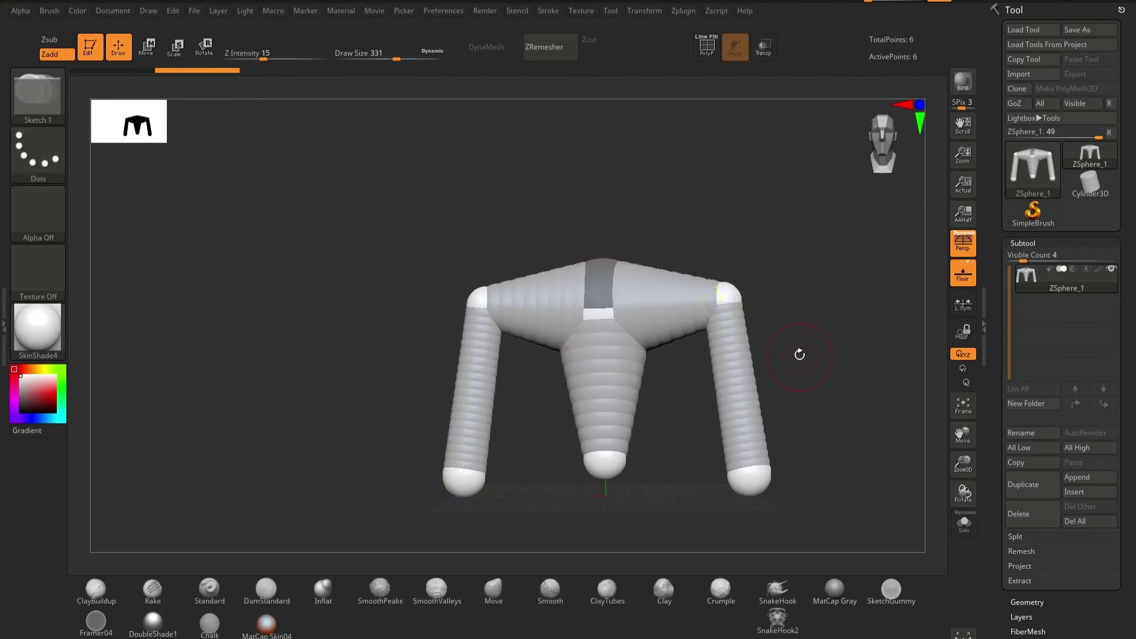
{"action": "left_click_drag", "start_coordinate": [794, 339], "coordinate": [755, 332]}
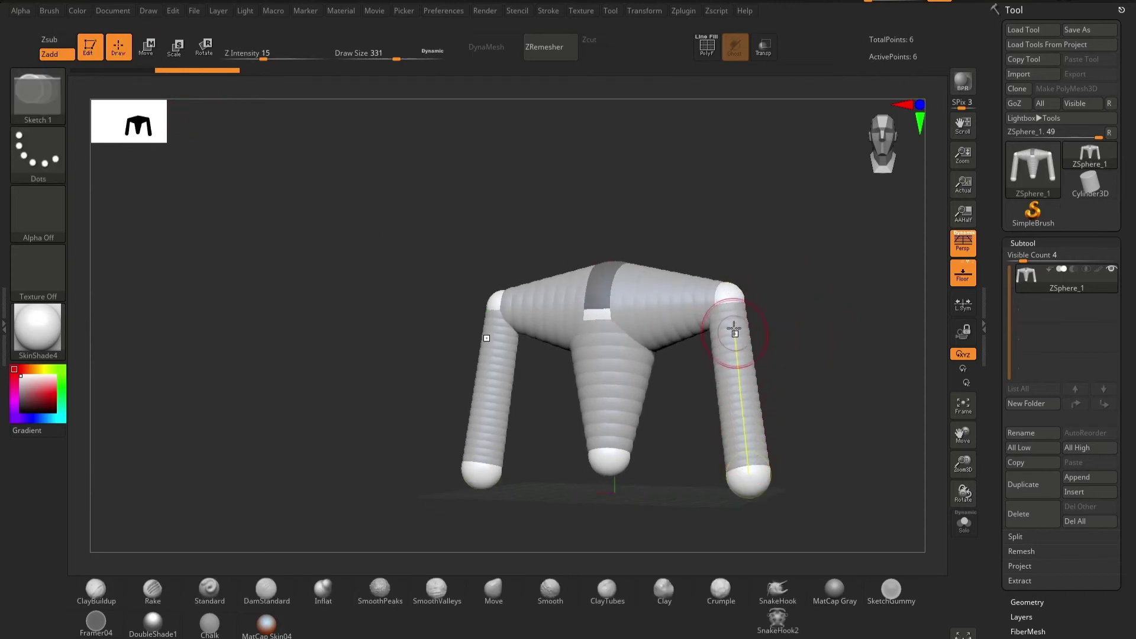
{"action": "left_click", "coordinate": [738, 381]}
{"action": "left_click_drag", "start_coordinate": [834, 418], "coordinate": [365, 210]}
{"action": "key", "text": "w"}
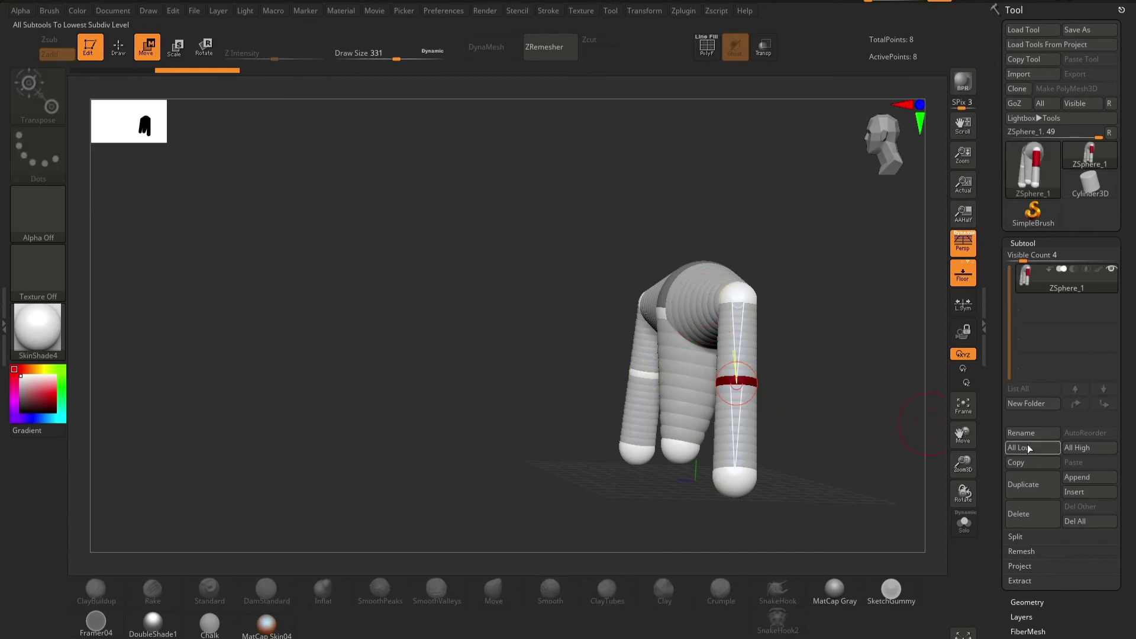
{"action": "left_click_drag", "start_coordinate": [736, 381], "coordinate": [782, 390]}
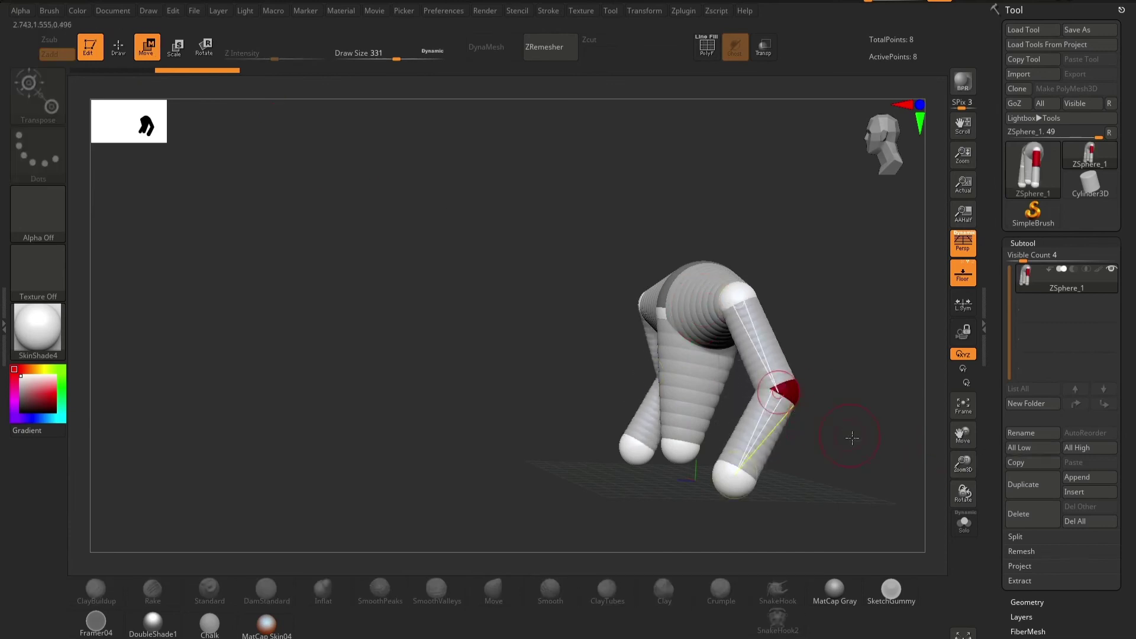
{"action": "left_click_drag", "start_coordinate": [863, 458], "coordinate": [945, 497]}
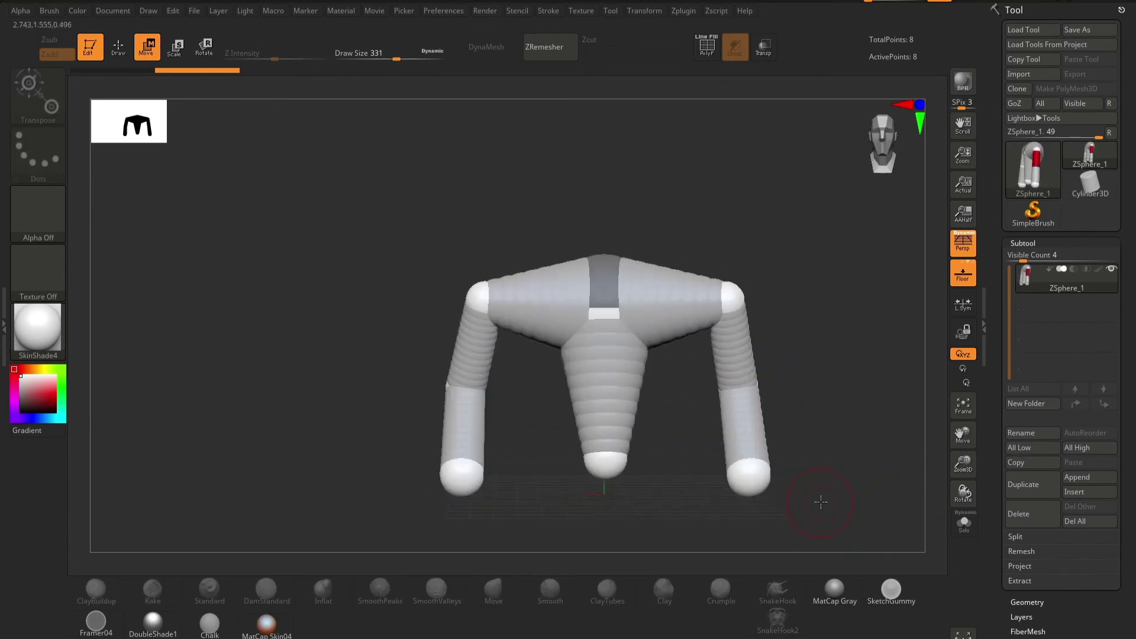
{"action": "left_click_drag", "start_coordinate": [829, 496], "coordinate": [767, 503]}
{"action": "left_click_drag", "start_coordinate": [548, 431], "coordinate": [601, 431]}
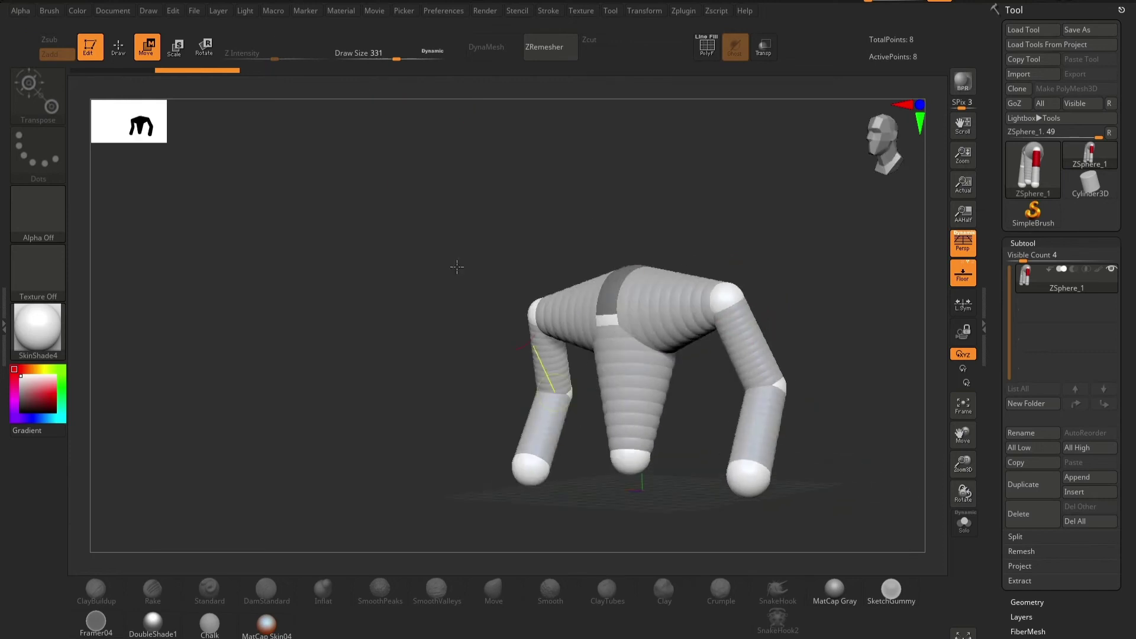
Step: Delete the pair of elbow ZSpheres so the arms are straight
{"action": "left_click", "coordinate": [118, 46]}
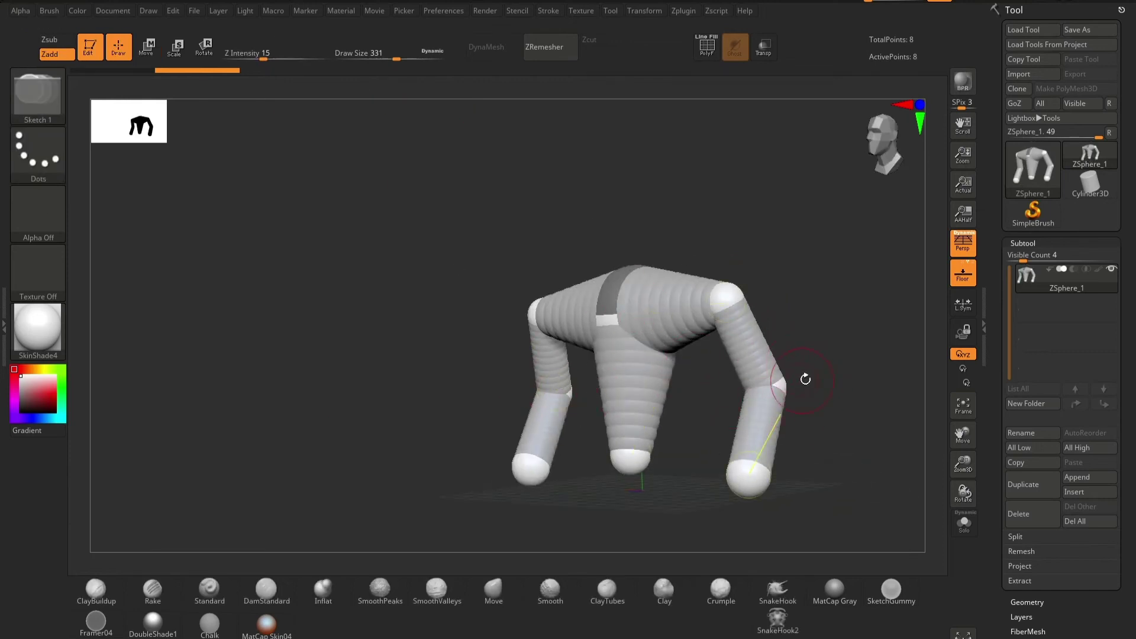
{"action": "left_click", "coordinate": [783, 383], "text": "alt"}
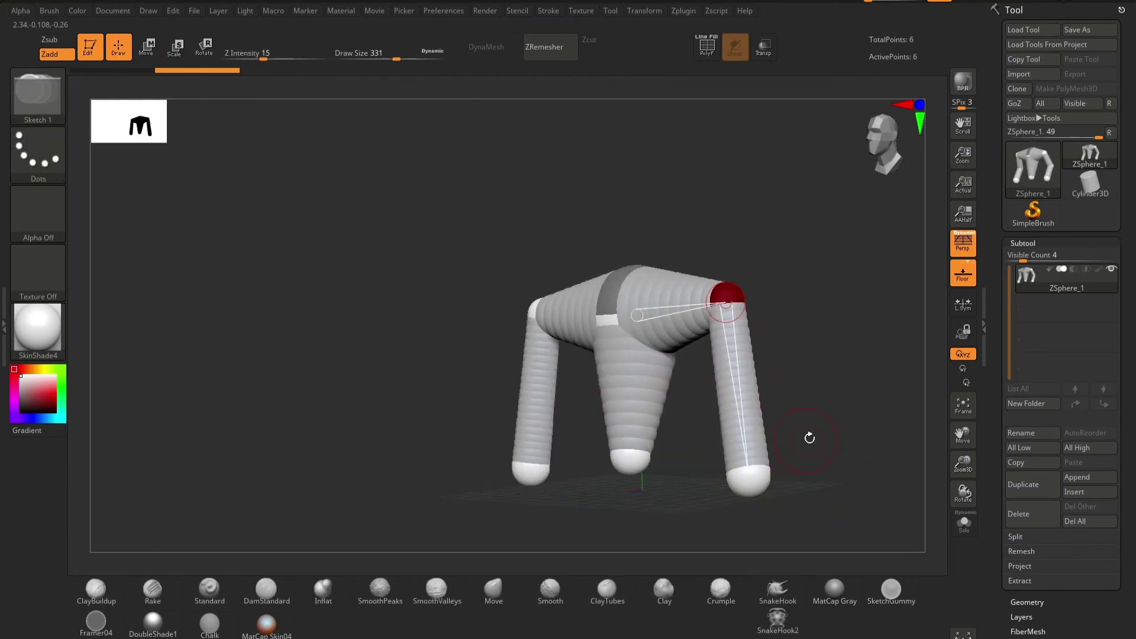
{"action": "left_click", "coordinate": [144, 52]}
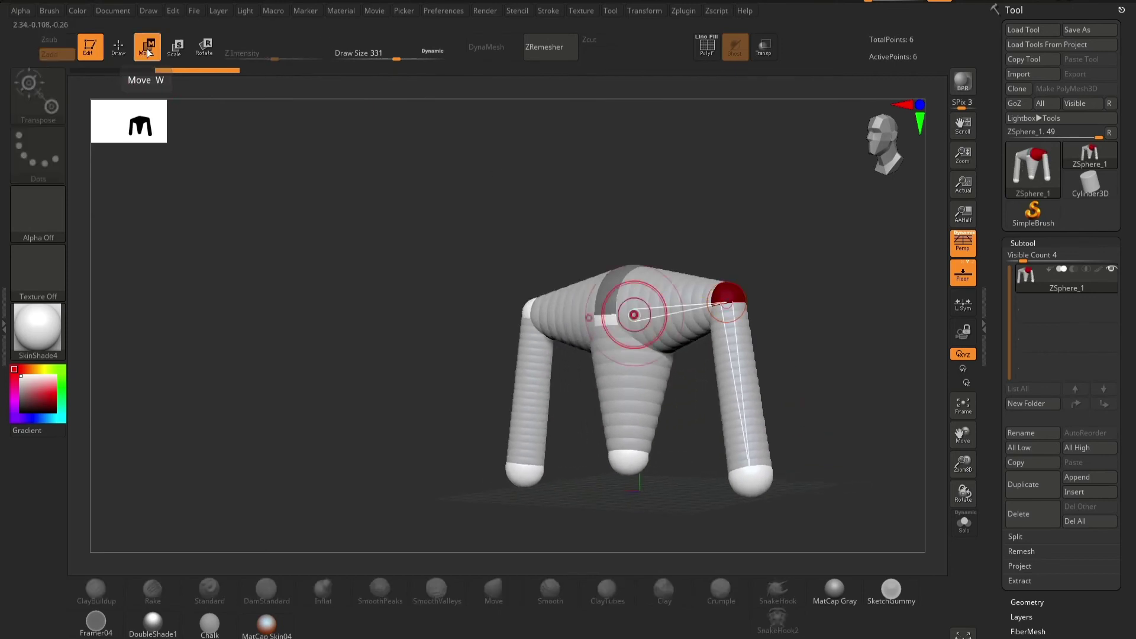
{"action": "left_click_drag", "start_coordinate": [775, 261], "coordinate": [681, 261]}
Step: Insert a new pair of elbow ZSpheres midway along the arms in side view and move them to bend the arms
{"action": "key", "text": "q"}
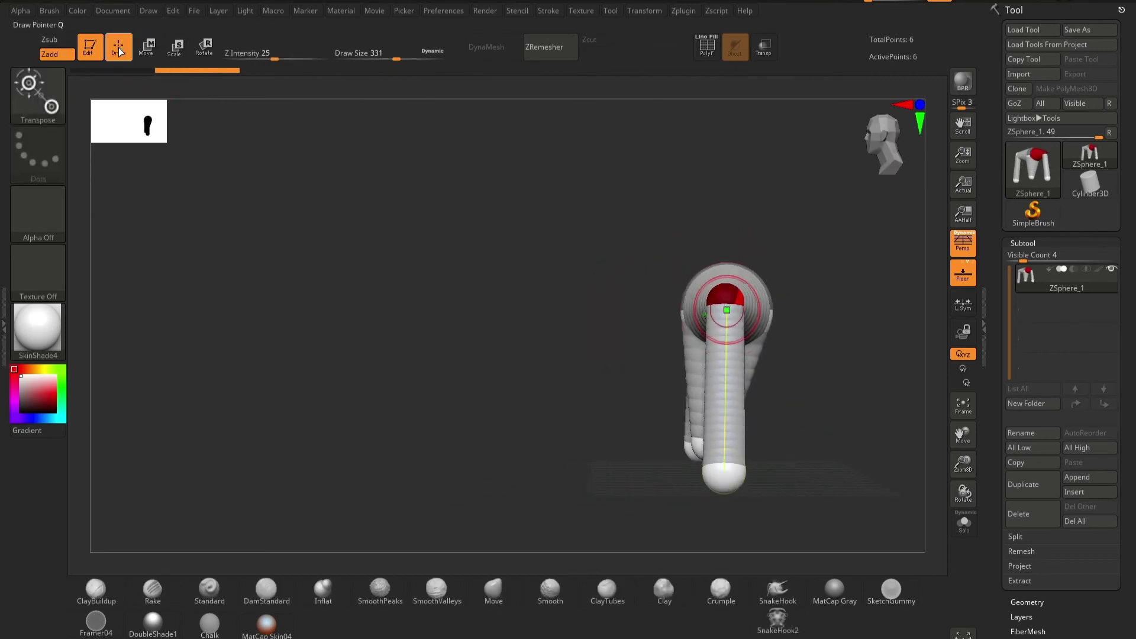
{"action": "left_click", "coordinate": [725, 380]}
{"action": "left_click", "coordinate": [161, 51]}
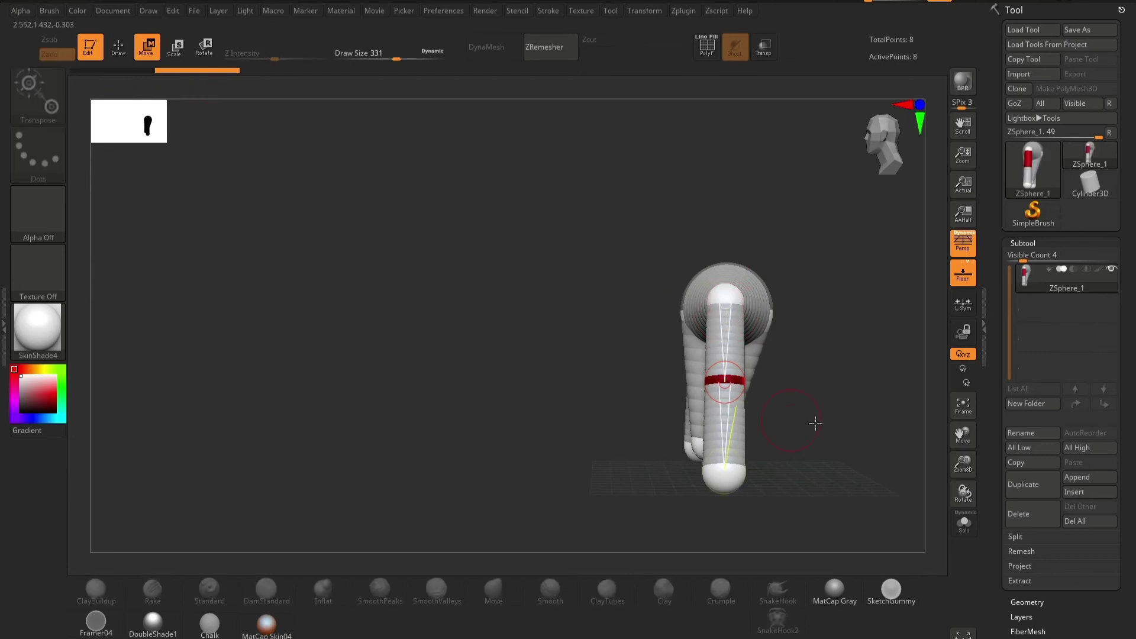
{"action": "left_click_drag", "start_coordinate": [723, 382], "coordinate": [767, 405]}
{"action": "left_click_drag", "start_coordinate": [807, 473], "coordinate": [861, 488], "text": "shift"}
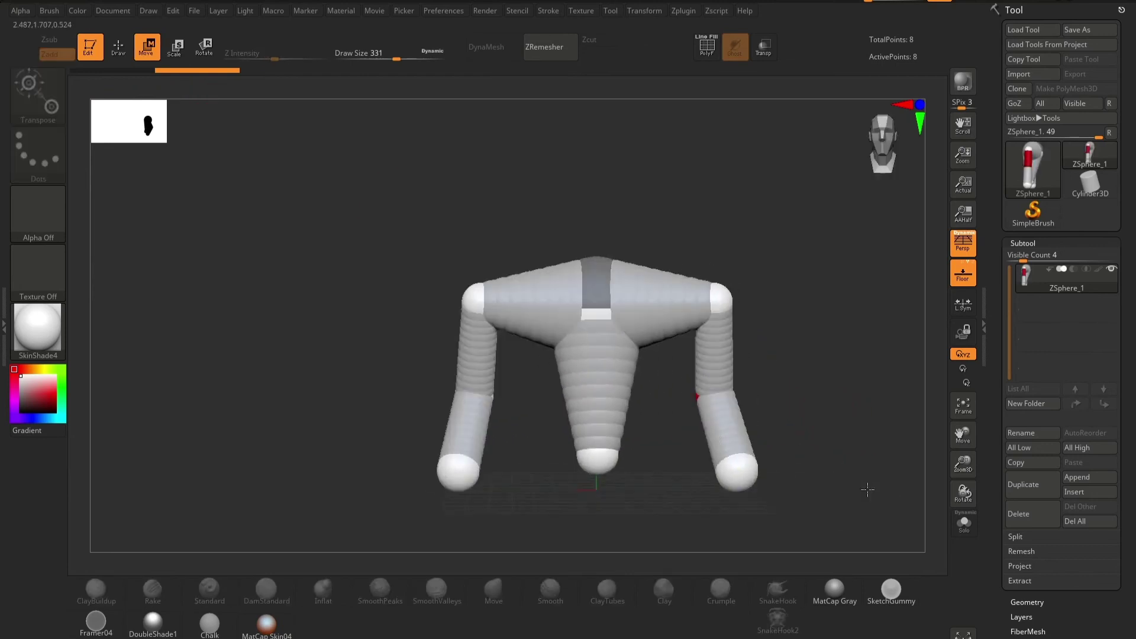
Step: Scale up the ZSphere at the bottom of the torso to widen the body
{"action": "left_click", "coordinate": [175, 47]}
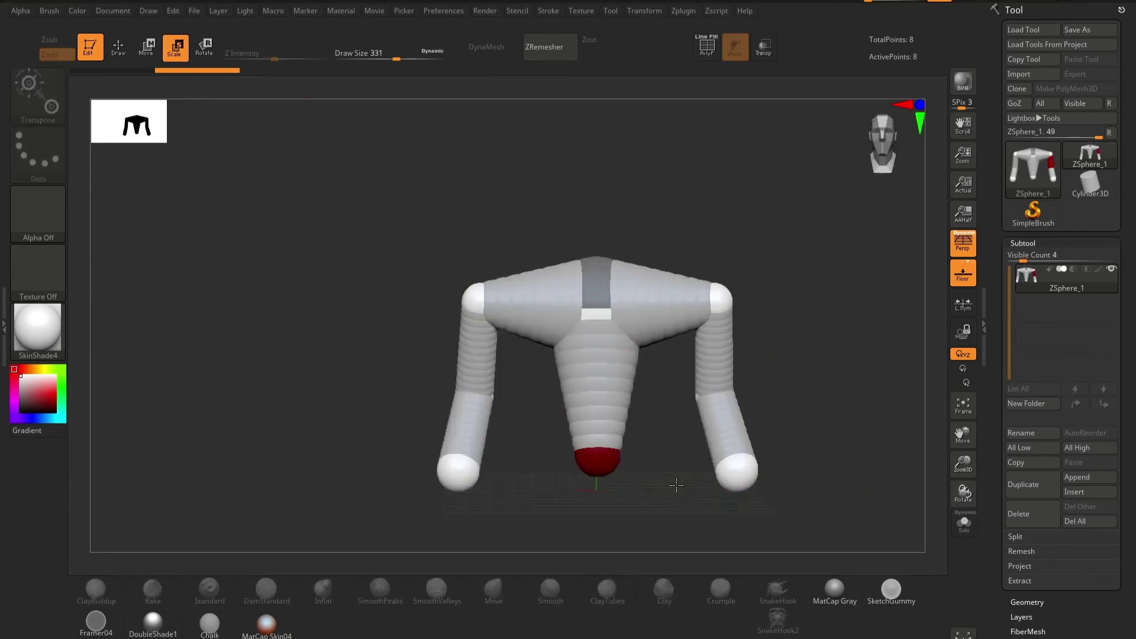
{"action": "left_click_drag", "start_coordinate": [449, 486], "coordinate": [370, 488]}
{"action": "left_click_drag", "start_coordinate": [642, 449], "coordinate": [710, 592]}
{"action": "left_click_drag", "start_coordinate": [606, 472], "coordinate": [670, 504]}
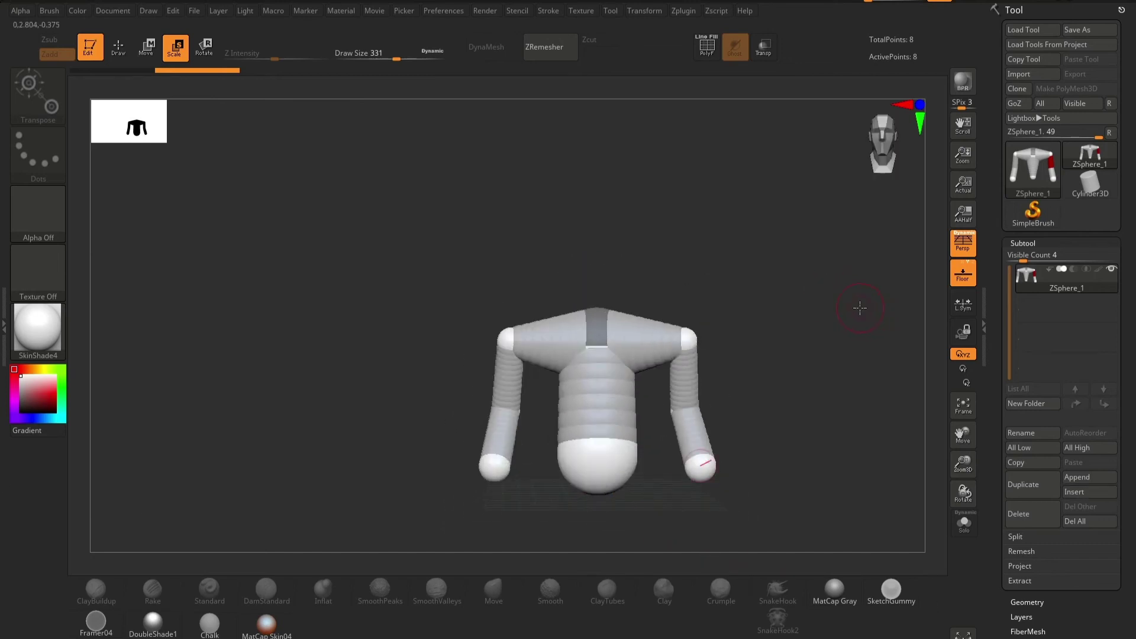
Step: Toggle the adaptive skin preview on and off to compare the skinned mesh with the ZSphere chain
{"action": "key", "text": "a"}
{"action": "left_click_drag", "start_coordinate": [815, 418], "coordinate": [806, 474]}
{"action": "key", "text": "a"}
{"action": "key", "text": "a"}
{"action": "key", "text": "a"}
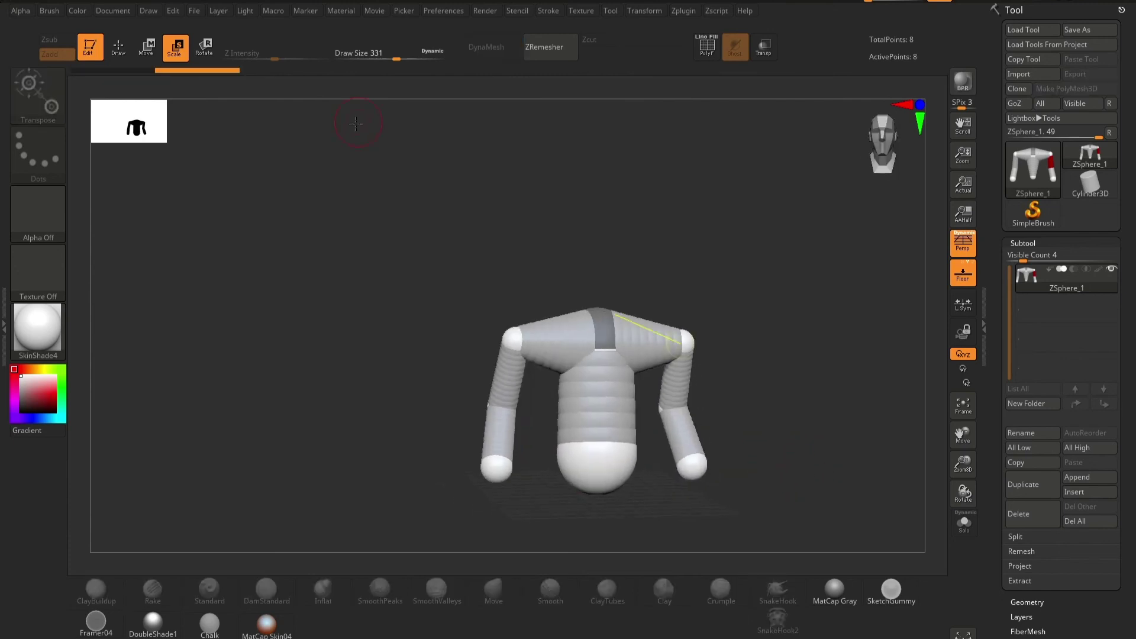
Step: Add a single large head ZSphere on top of the central ZSphere, undoing the misplaced first attempt
{"action": "left_click", "coordinate": [120, 53]}
{"action": "mouse_move", "coordinate": [753, 249]}
{"action": "left_mouse_down", "text": "alt"}
{"action": "mouse_move", "coordinate": [768, 332]}
{"action": "mouse_move", "coordinate": [766, 293]}
{"action": "left_mouse_up", "text": "alt"}
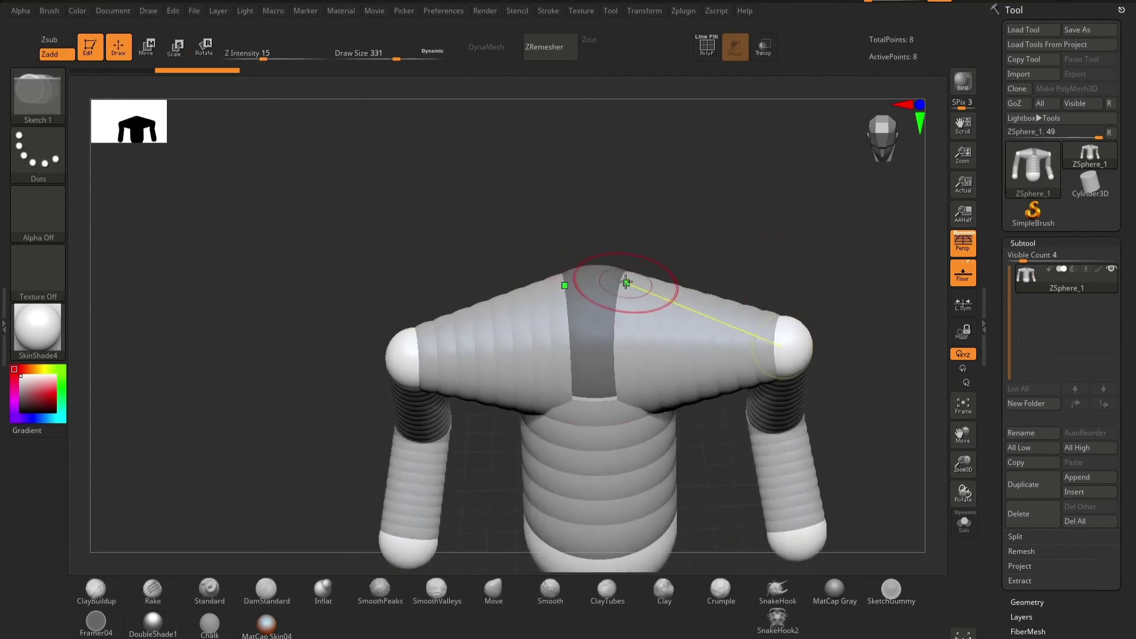
{"action": "left_click_drag", "start_coordinate": [652, 235], "coordinate": [654, 212]}
{"action": "mouse_move", "coordinate": [618, 282]}
{"action": "left_mouse_down"}
{"action": "mouse_move", "coordinate": [681, 255]}
{"action": "mouse_move", "coordinate": [642, 261]}
{"action": "mouse_move", "coordinate": [642, 292]}
{"action": "mouse_move", "coordinate": [607, 293]}
{"action": "mouse_move", "coordinate": [655, 236]}
{"action": "left_mouse_up"}
{"action": "key", "text": "ctrl+z"}
{"action": "left_click_drag", "start_coordinate": [727, 235], "coordinate": [769, 187]}
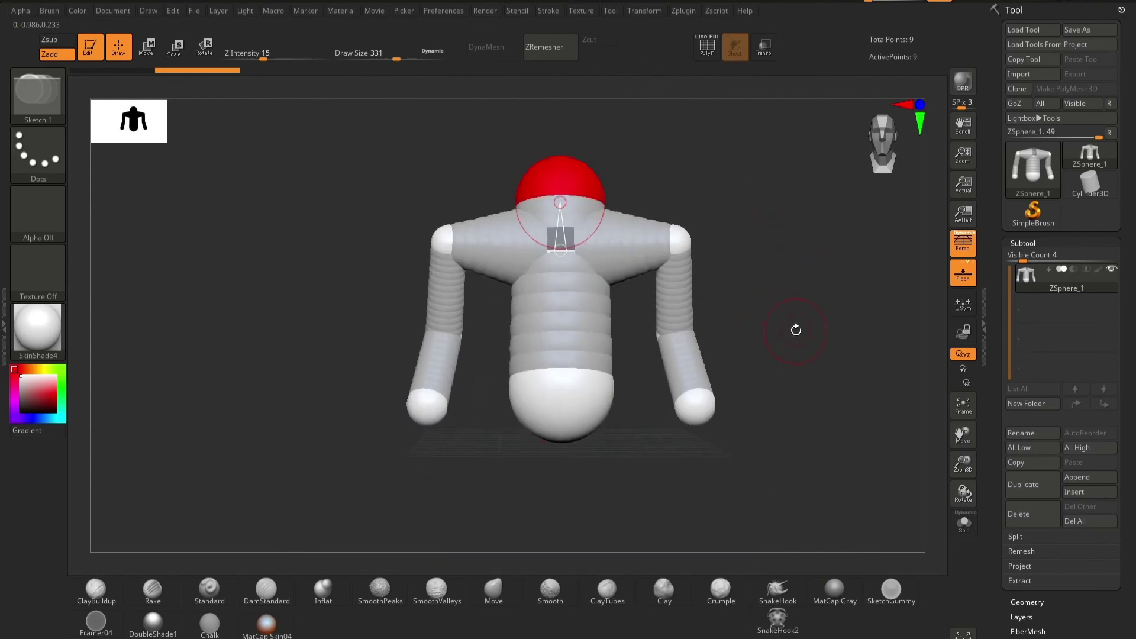
Step: Add a symmetrical pair of hand ZSpheres at the ends of the forearms
{"action": "left_click_drag", "start_coordinate": [796, 330], "coordinate": [804, 358], "text": "alt"}
{"action": "left_click_drag", "start_coordinate": [844, 425], "coordinate": [828, 365], "text": "alt"}
{"action": "left_click_drag", "start_coordinate": [738, 410], "coordinate": [748, 423]}
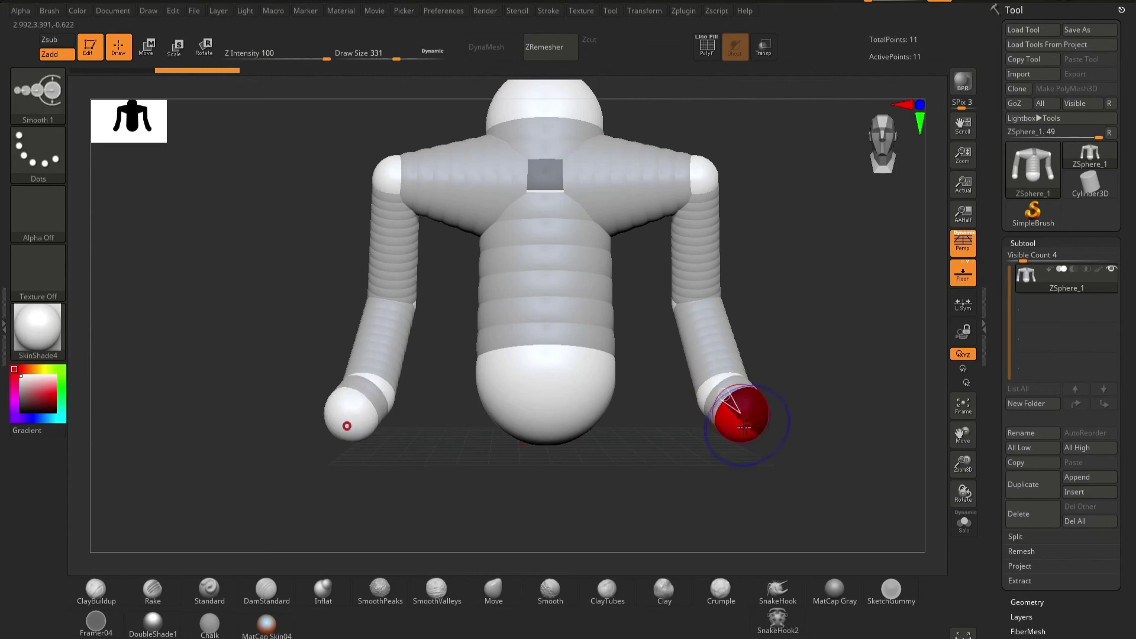
Step: Try adding a large ZSphere beneath the bottom of the torso, and undo it
{"action": "left_click_drag", "start_coordinate": [545, 430], "coordinate": [556, 438]}
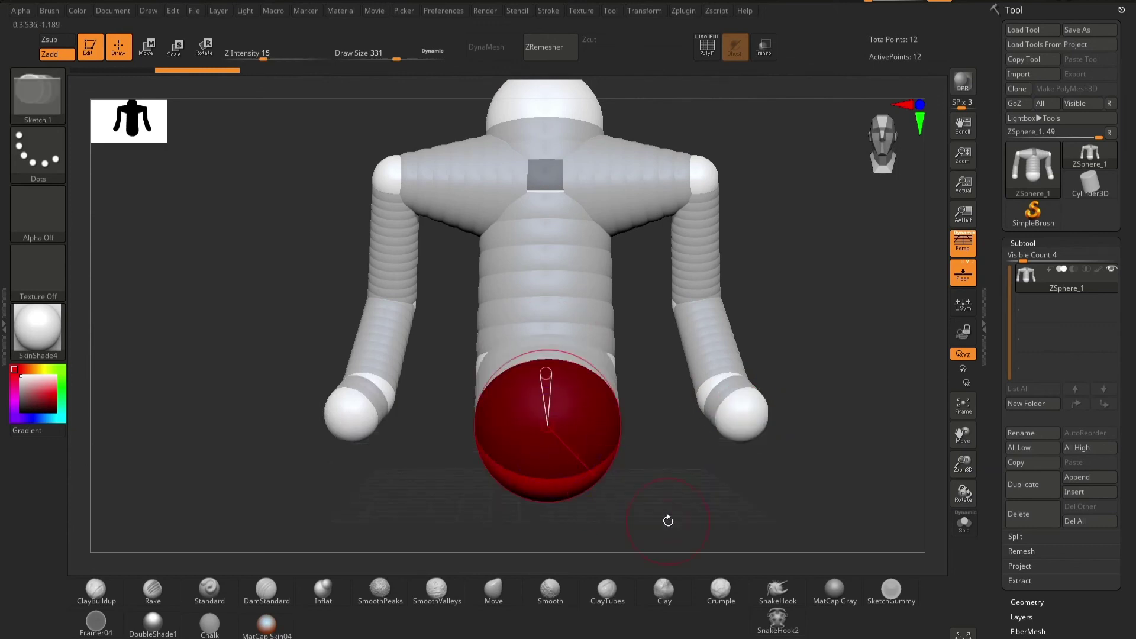
{"action": "left_click_drag", "start_coordinate": [672, 515], "coordinate": [603, 502]}
{"action": "key", "text": "ctrl+z"}
{"action": "mouse_move", "coordinate": [717, 469]}
{"action": "left_mouse_down"}
{"action": "mouse_move", "coordinate": [713, 483]}
{"action": "mouse_move", "coordinate": [687, 451]}
{"action": "mouse_move", "coordinate": [753, 464]}
{"action": "mouse_move", "coordinate": [774, 429]}
{"action": "left_mouse_up"}
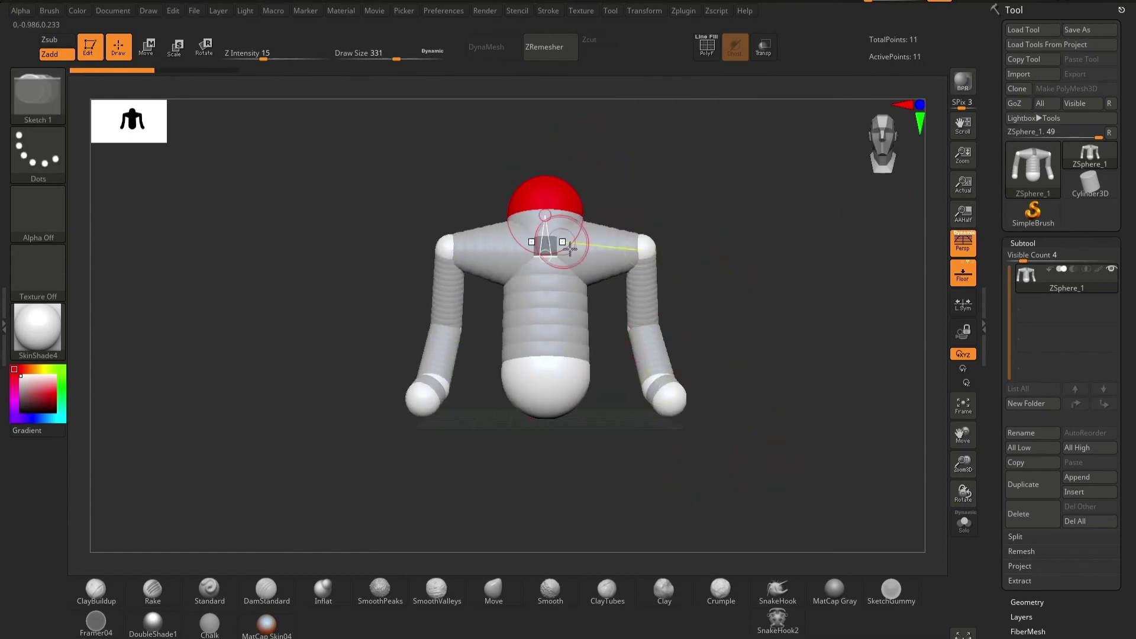
Step: Compare the ZSpheres with their adaptive skin preview, and convert the skinned figure into a PolyMesh3D tool
{"action": "key", "text": "a"}
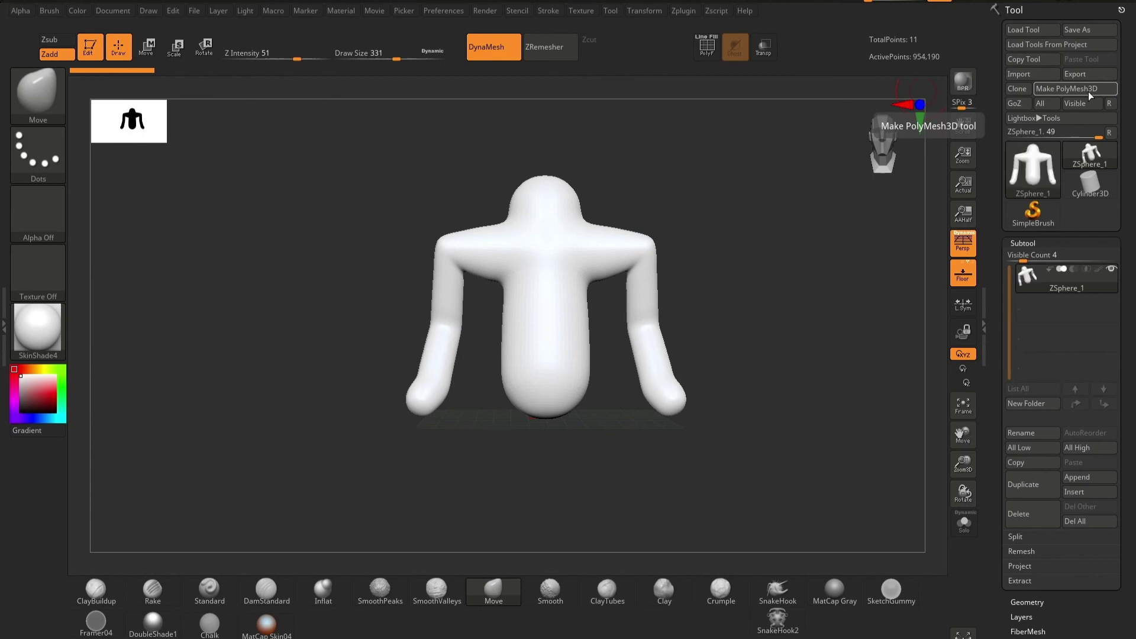
{"action": "key", "text": "a"}
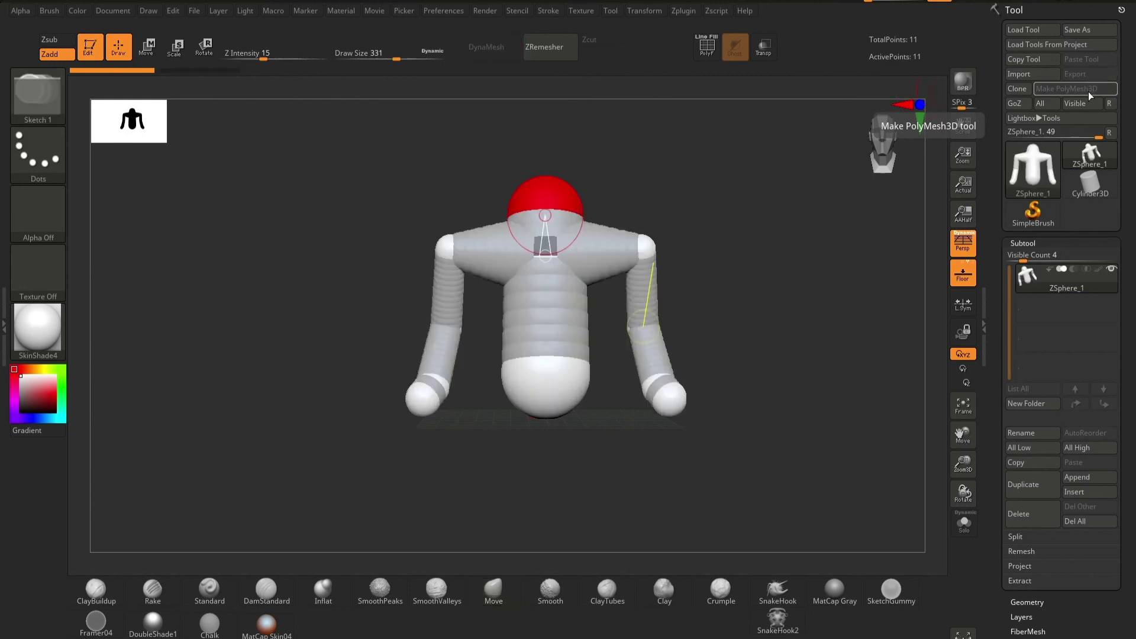
{"action": "key", "text": "a"}
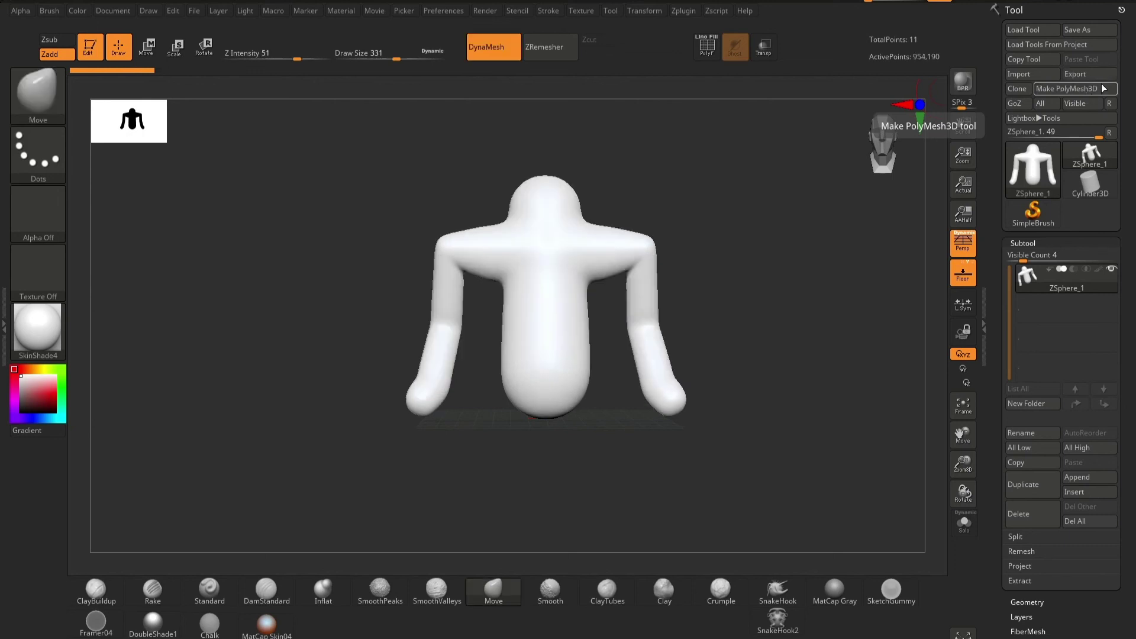
{"action": "left_click", "coordinate": [1078, 88]}
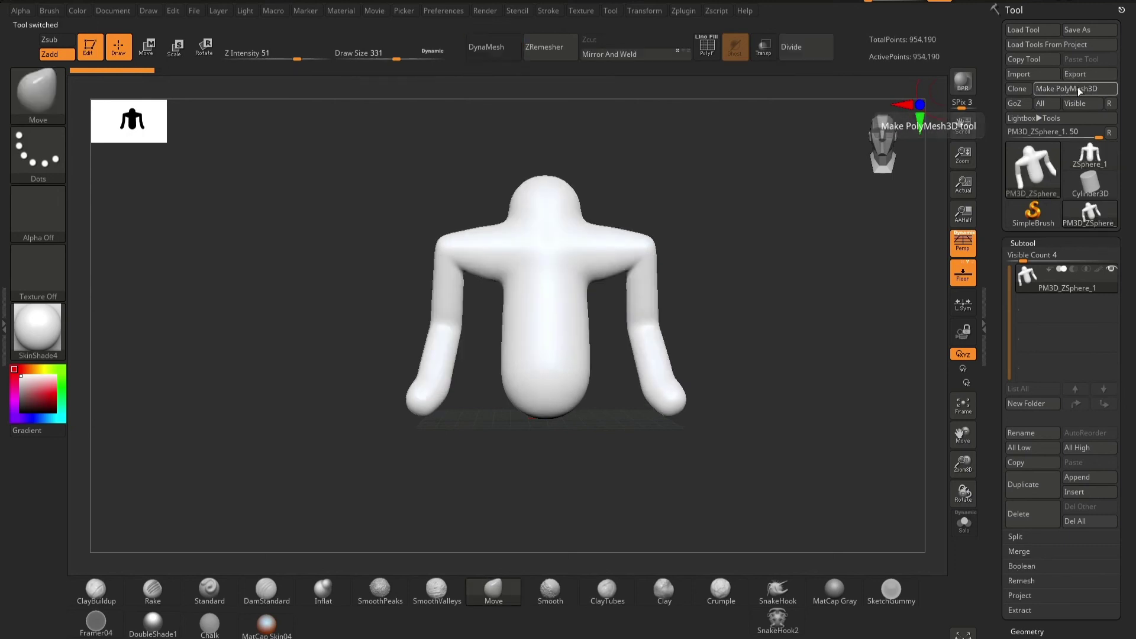
Step: Try carving symmetrical DamStandard grooves from the shoulders down the torso of the polymesh figure, and undo them
{"action": "left_click_drag", "start_coordinate": [710, 284], "coordinate": [934, 274]}
{"action": "mouse_move", "coordinate": [1046, 290]}
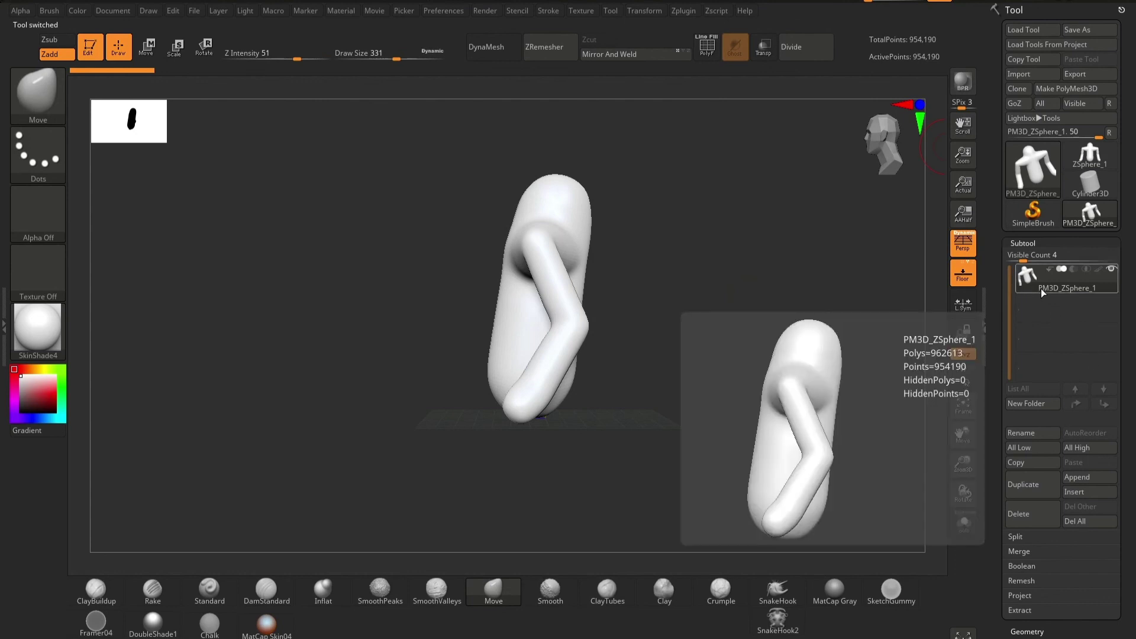
{"action": "left_click_drag", "start_coordinate": [890, 297], "coordinate": [692, 291]}
{"action": "left_click_drag", "start_coordinate": [679, 385], "coordinate": [684, 327]}
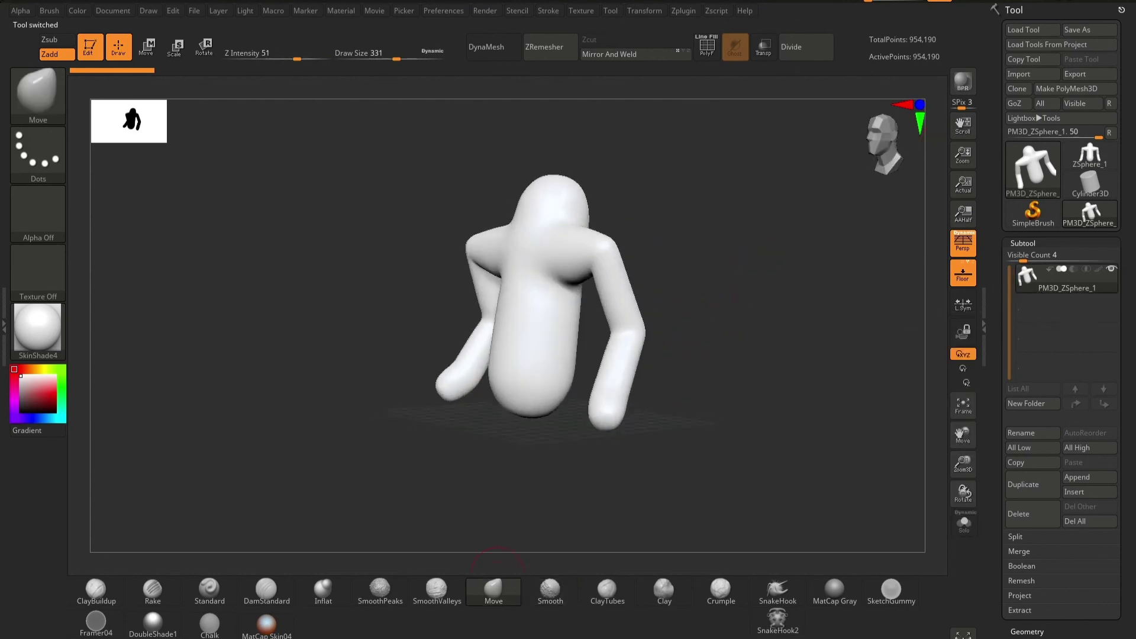
{"action": "left_click", "coordinate": [266, 593]}
{"action": "left_click_drag", "start_coordinate": [569, 253], "coordinate": [525, 408]}
{"action": "left_click_drag", "start_coordinate": [813, 354], "coordinate": [849, 347], "text": "shift"}
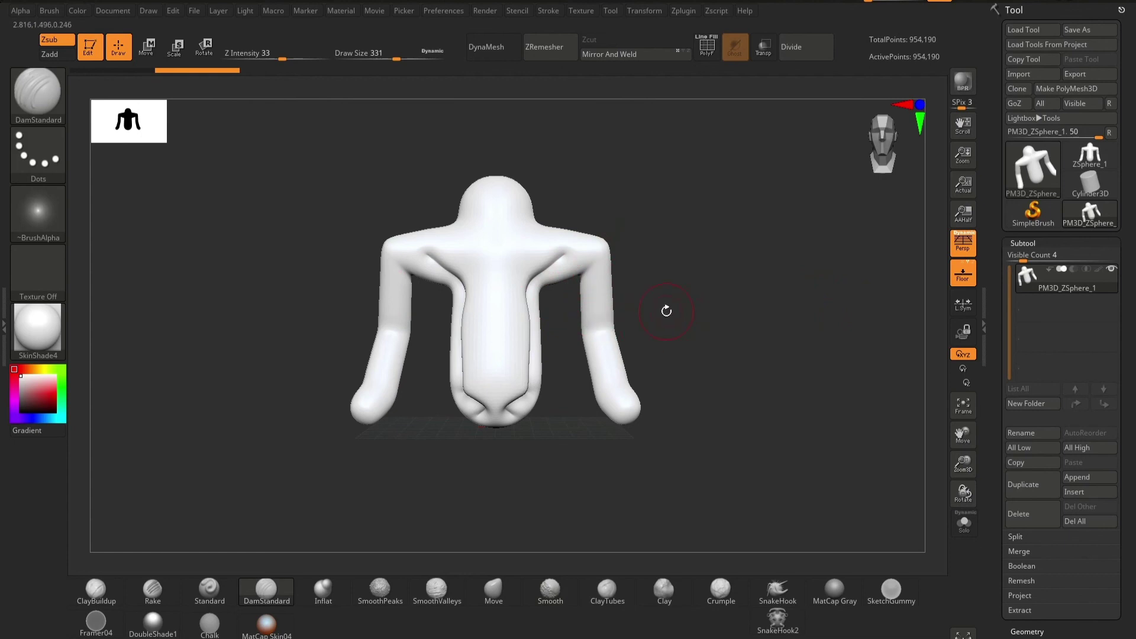
{"action": "key", "text": "ctrl+z"}
Step: Switch back to the original ZSphere_1 tool and turn off its adaptive skin preview to show the ZSpheres
{"action": "left_click_drag", "start_coordinate": [786, 309], "coordinate": [829, 296]}
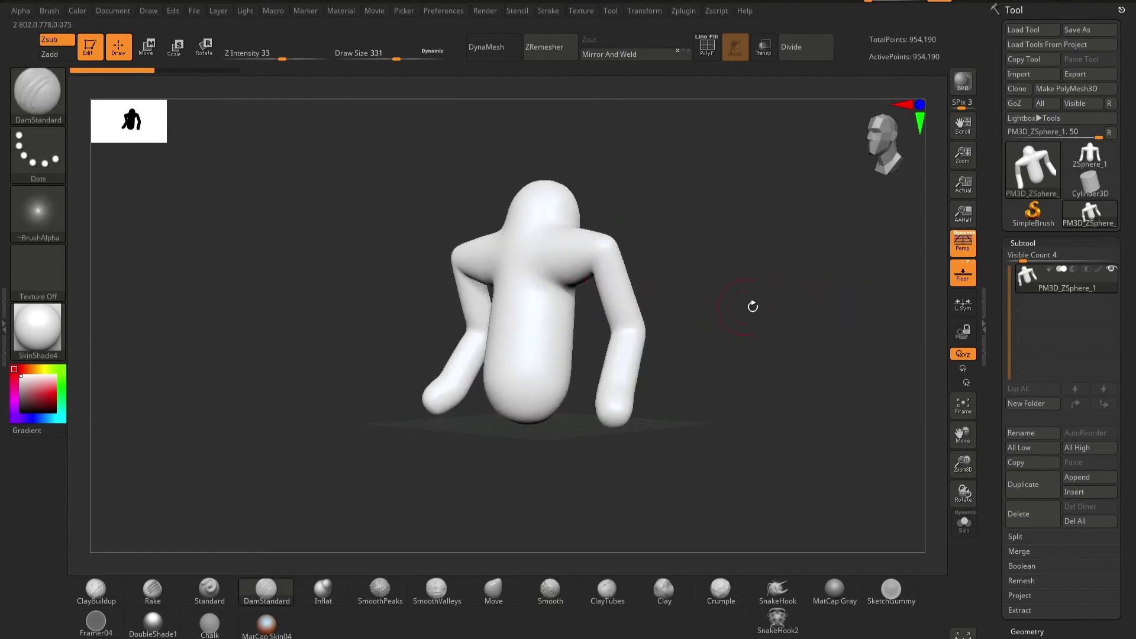
{"action": "mouse_move", "coordinate": [749, 294]}
{"action": "left_mouse_down", "text": "shift"}
{"action": "mouse_move", "coordinate": [750, 281]}
{"action": "mouse_move", "coordinate": [750, 291]}
{"action": "left_mouse_up", "text": "shift"}
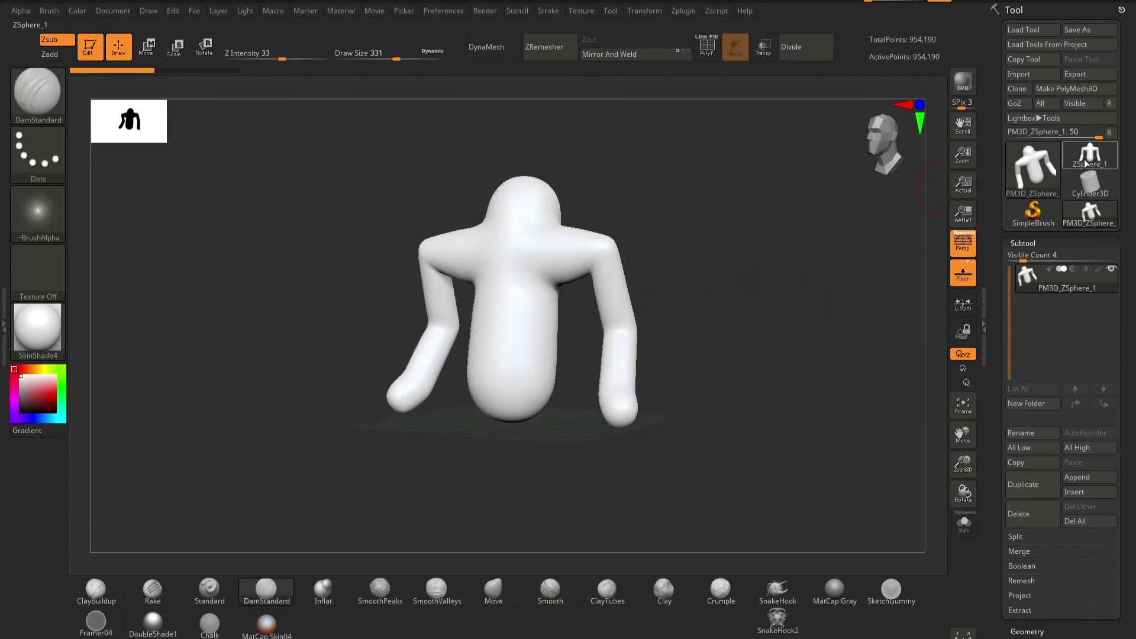
{"action": "mouse_move", "coordinate": [1086, 164]}
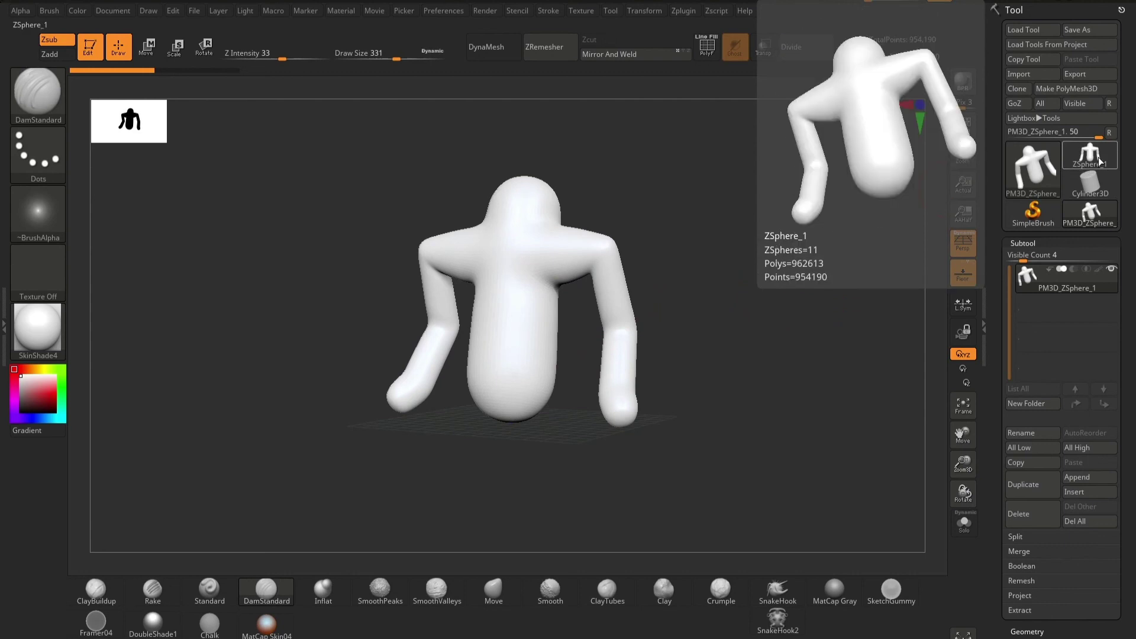
{"action": "left_click", "coordinate": [1099, 160]}
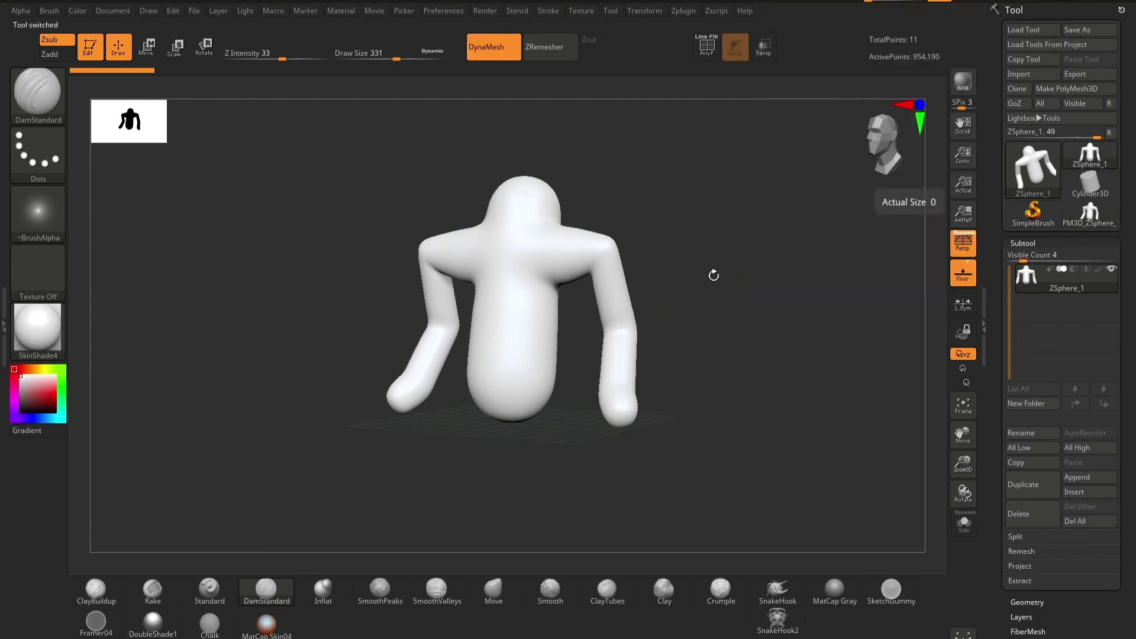
{"action": "mouse_move", "coordinate": [654, 367]}
{"action": "left_mouse_down"}
{"action": "mouse_move", "coordinate": [738, 375]}
{"action": "mouse_move", "coordinate": [679, 385]}
{"action": "mouse_move", "coordinate": [693, 435]}
{"action": "mouse_move", "coordinate": [715, 433]}
{"action": "mouse_move", "coordinate": [636, 426]}
{"action": "mouse_move", "coordinate": [698, 436]}
{"action": "left_mouse_up"}
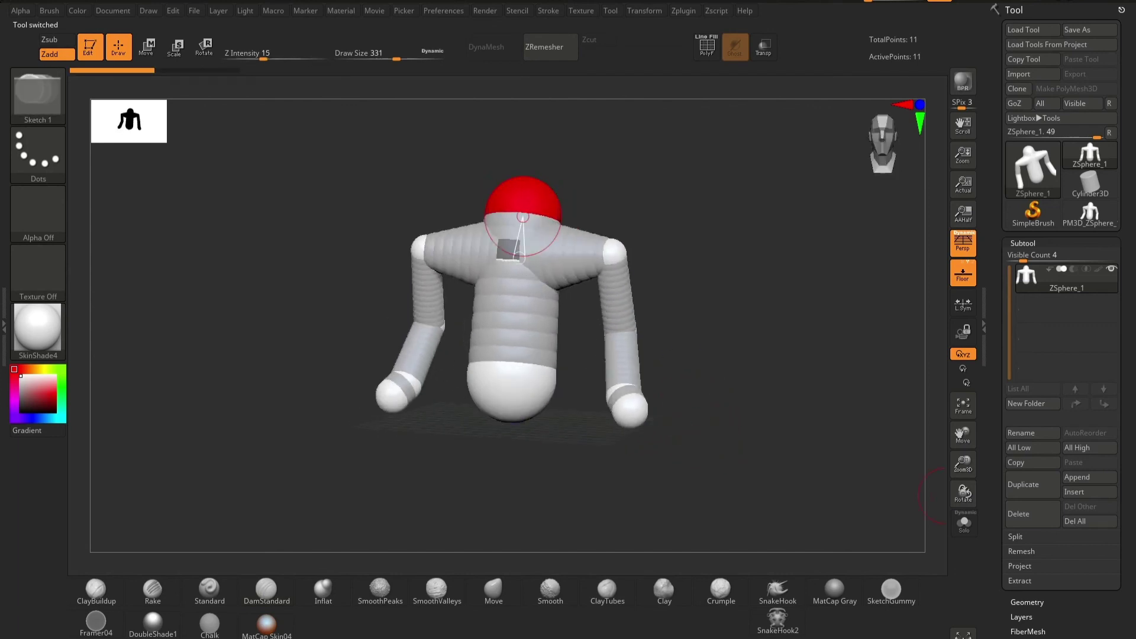